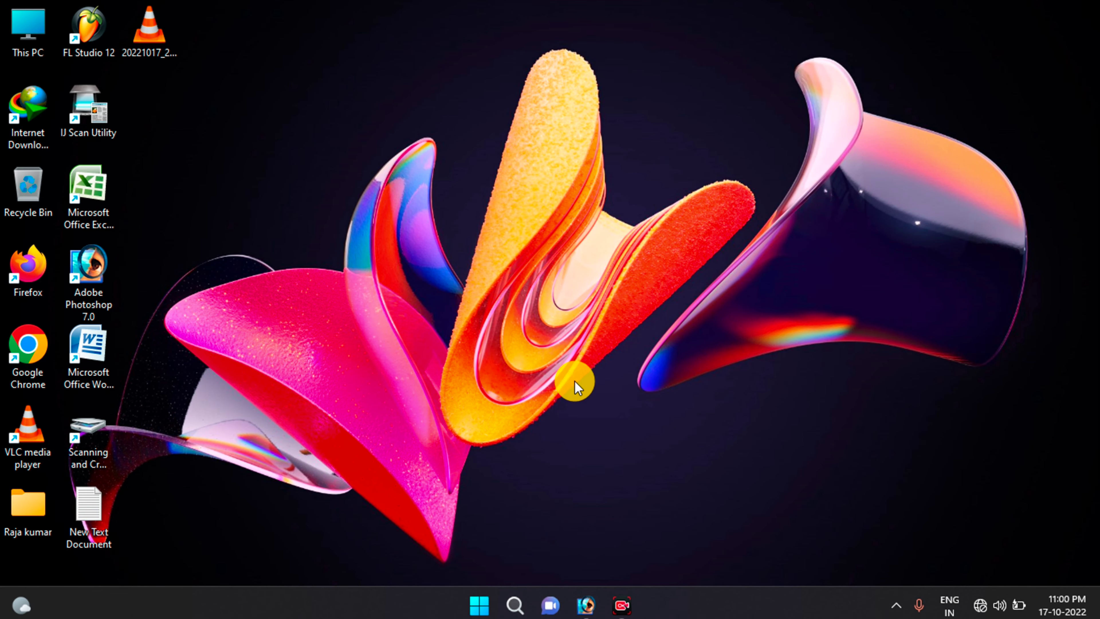
Restore Photoshop from the taskbar, showing how-to-get-rid-of-acne-scars-1560x780.jpg
left_click(606, 422)
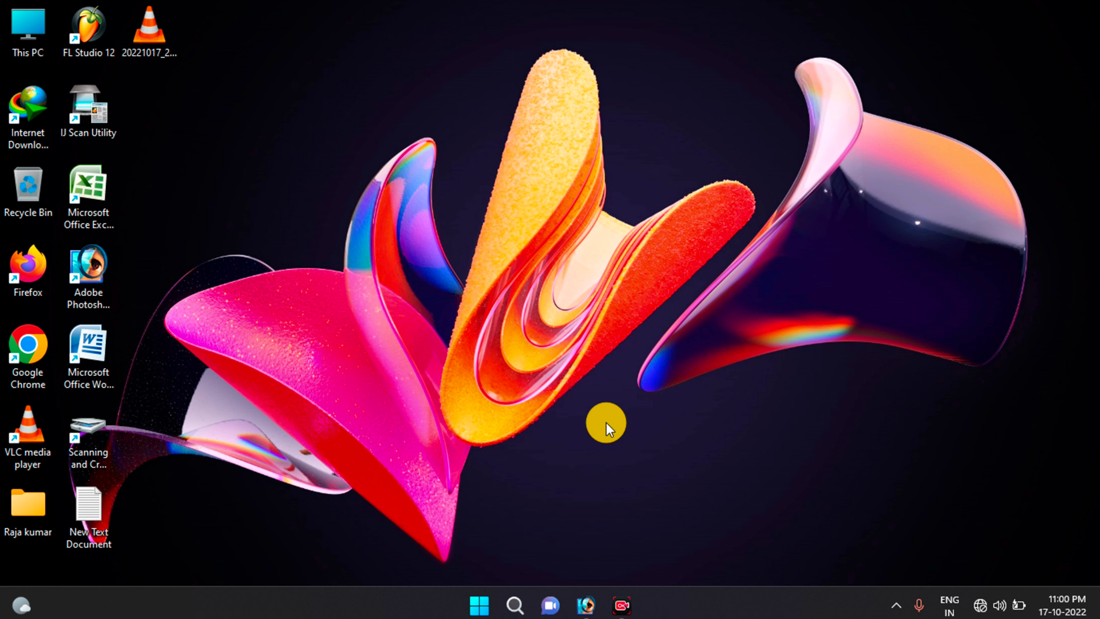
left_click(587, 605)
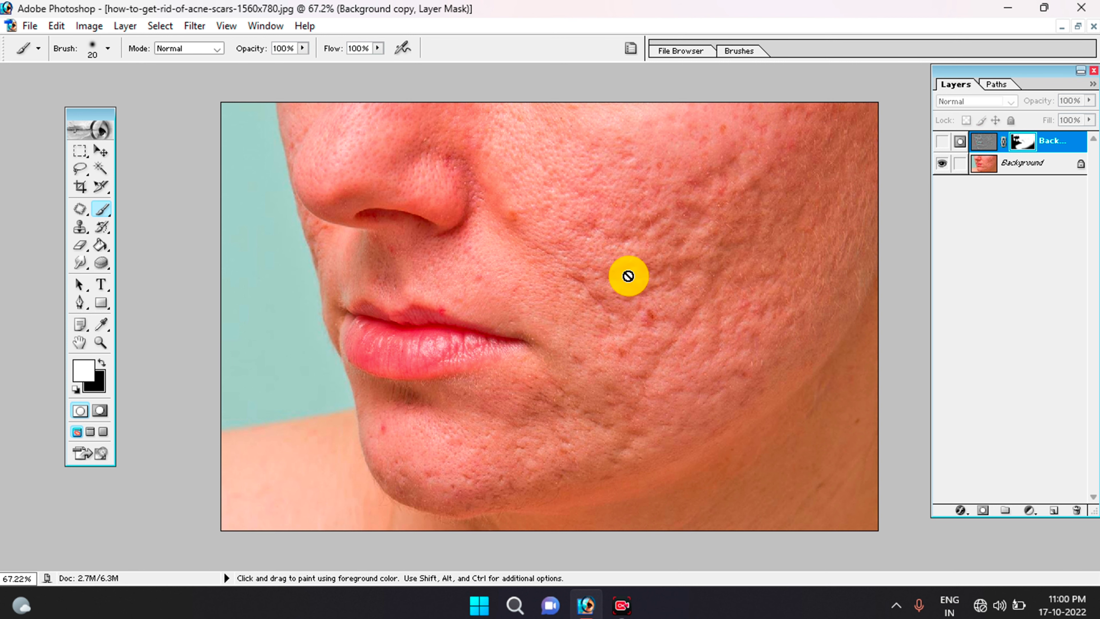
scroll(633, 319, "up", 1)
scroll(633, 319, "down", 1)
scroll(648, 322, "up", 2)
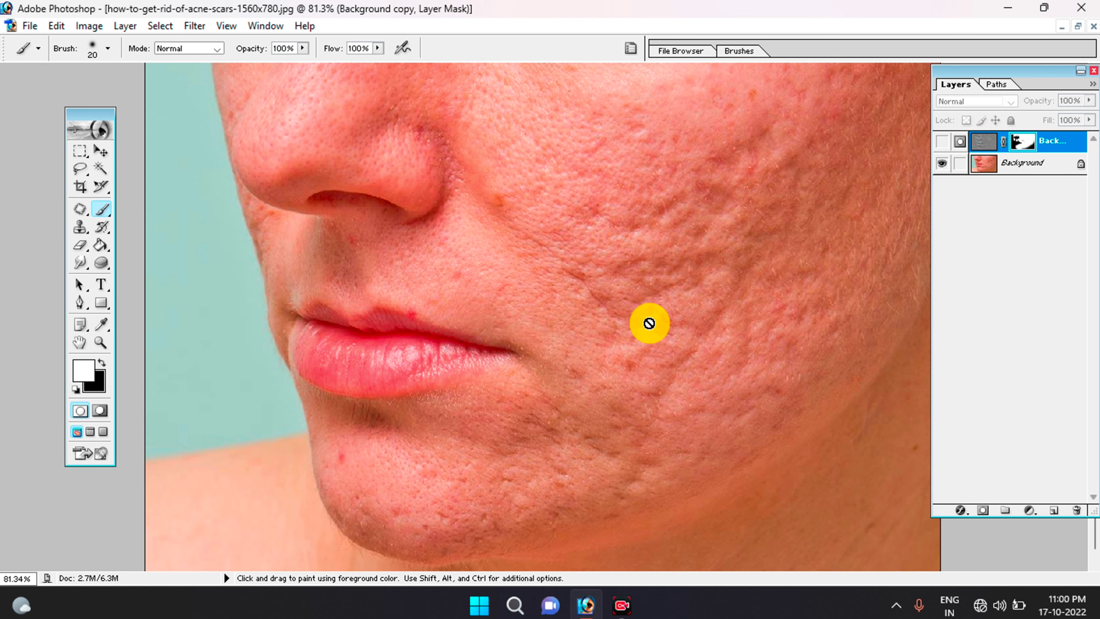
scroll(648, 322, "down", 1)
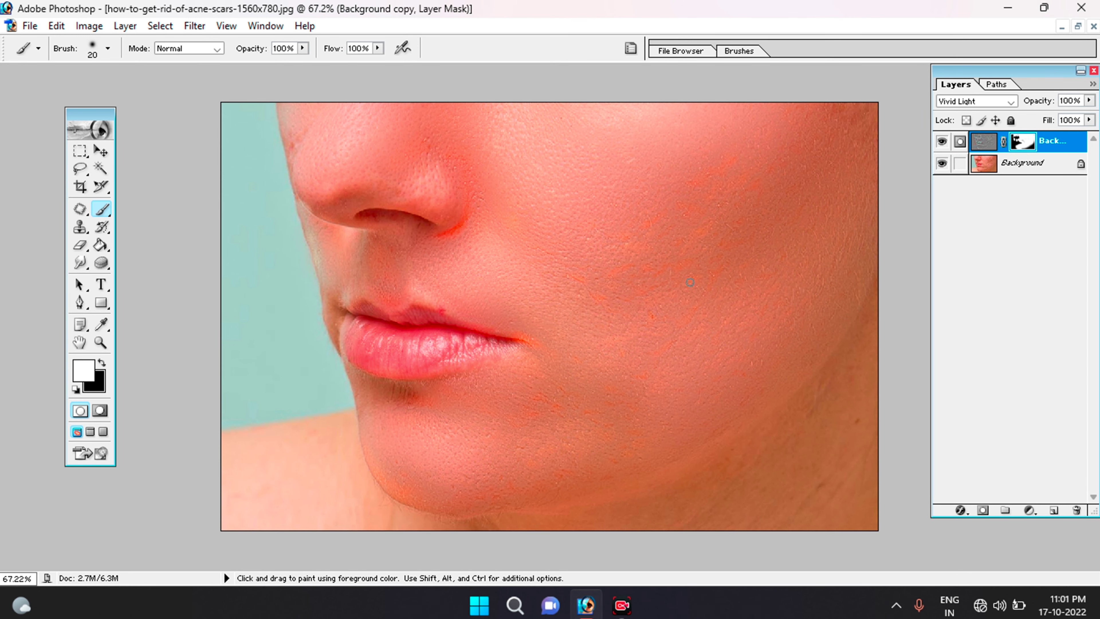
left_click(942, 143)
left_click(942, 142)
left_click(942, 142)
left_click(941, 147)
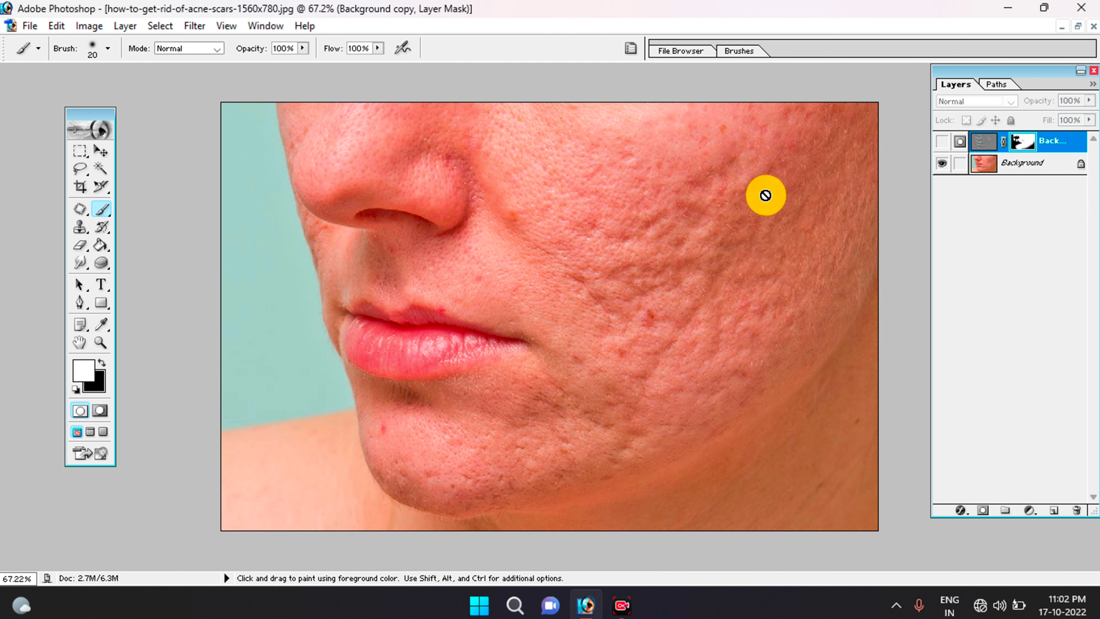
Delete the Background copy smoothing layer
right_click(1057, 147)
left_click(1002, 209)
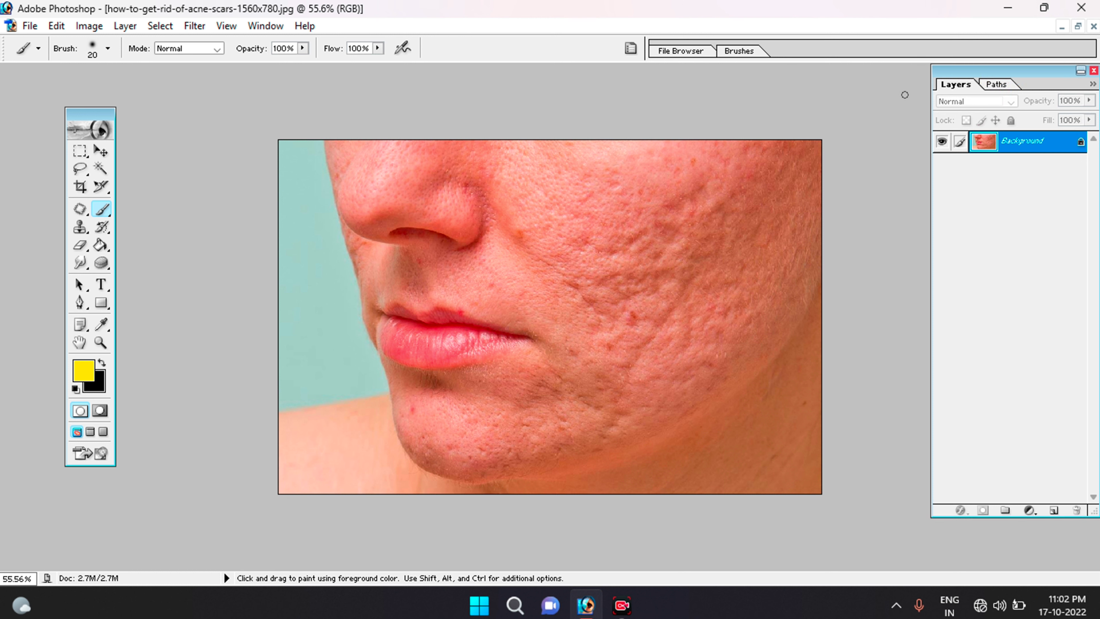
left_click(264, 26)
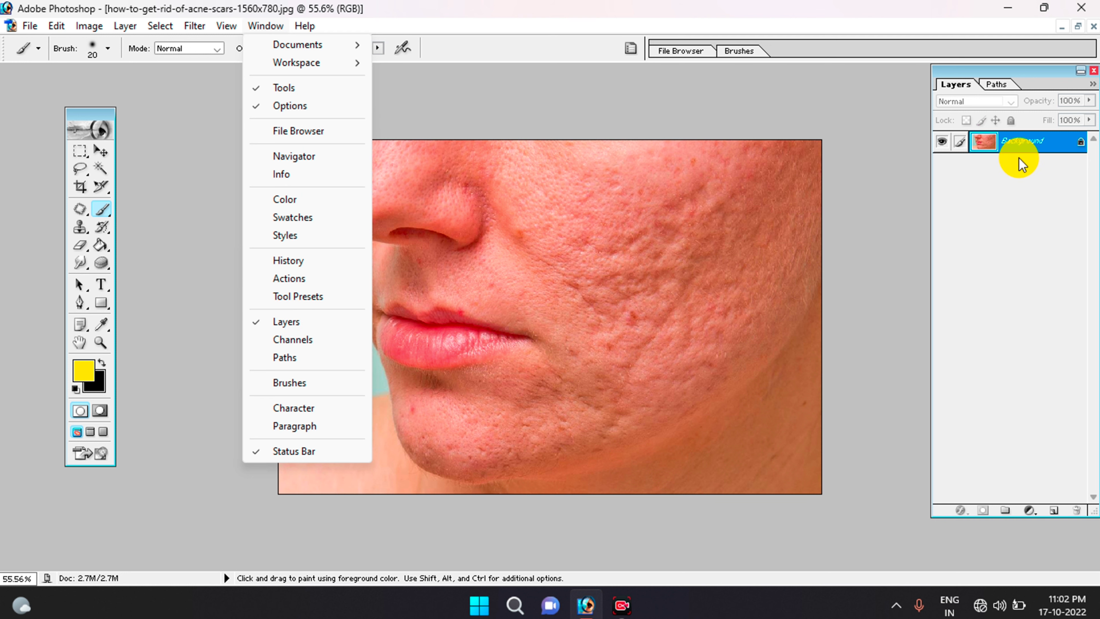
Shift the Layers palette slightly left and select the Background layer
left_click(1001, 160)
left_click_drag(1027, 72, 1004, 76)
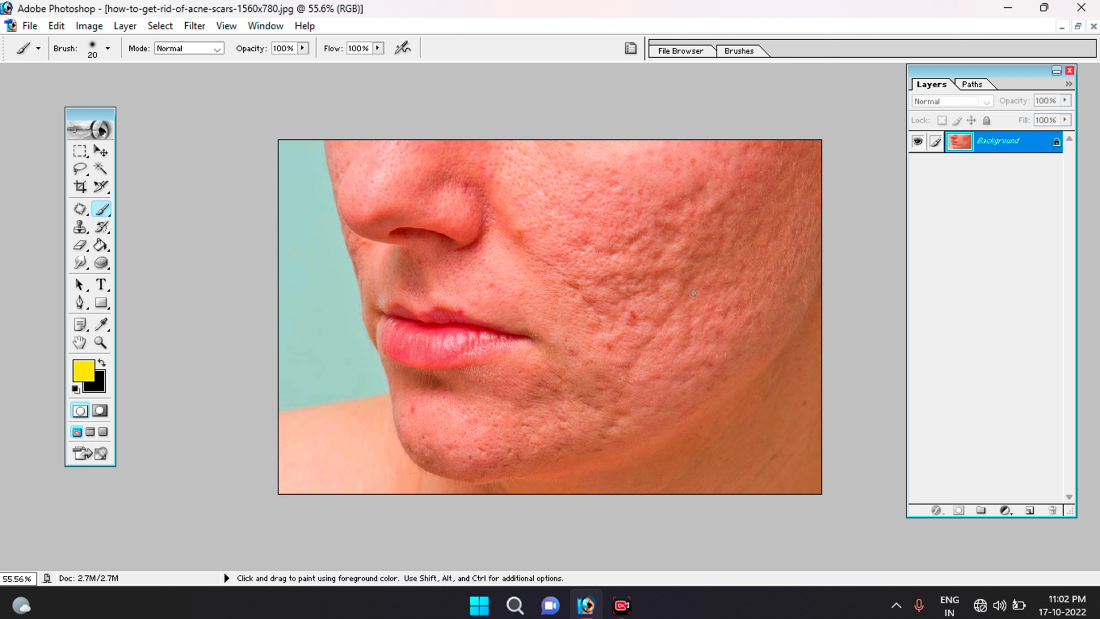
left_click(996, 177)
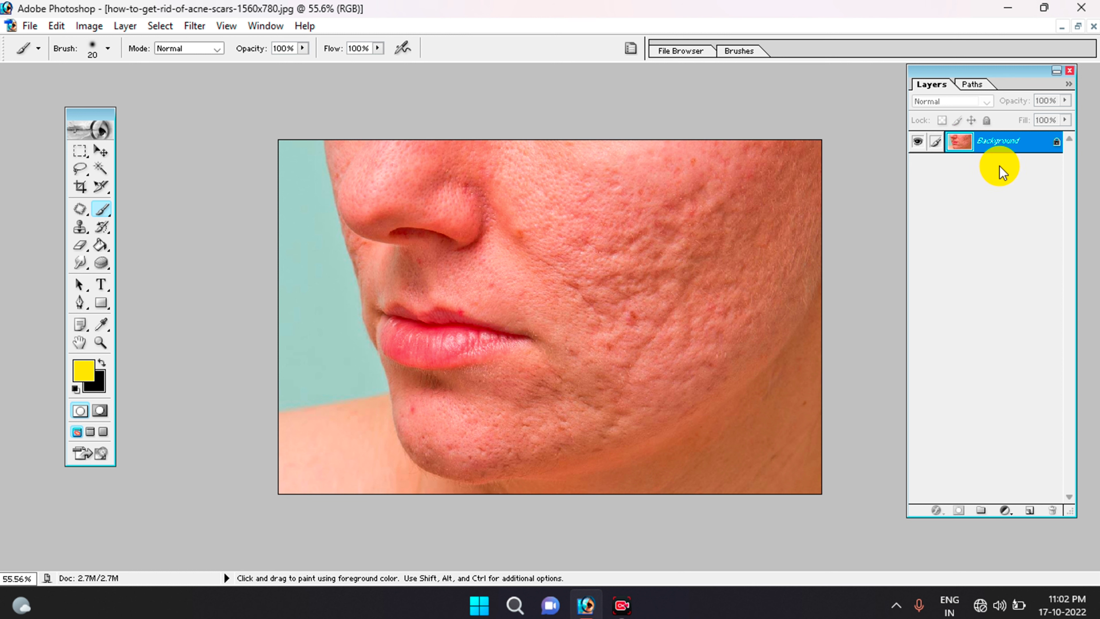
left_click(995, 142)
Duplicate the Background layer to create a Background copy above it
right_click(993, 144)
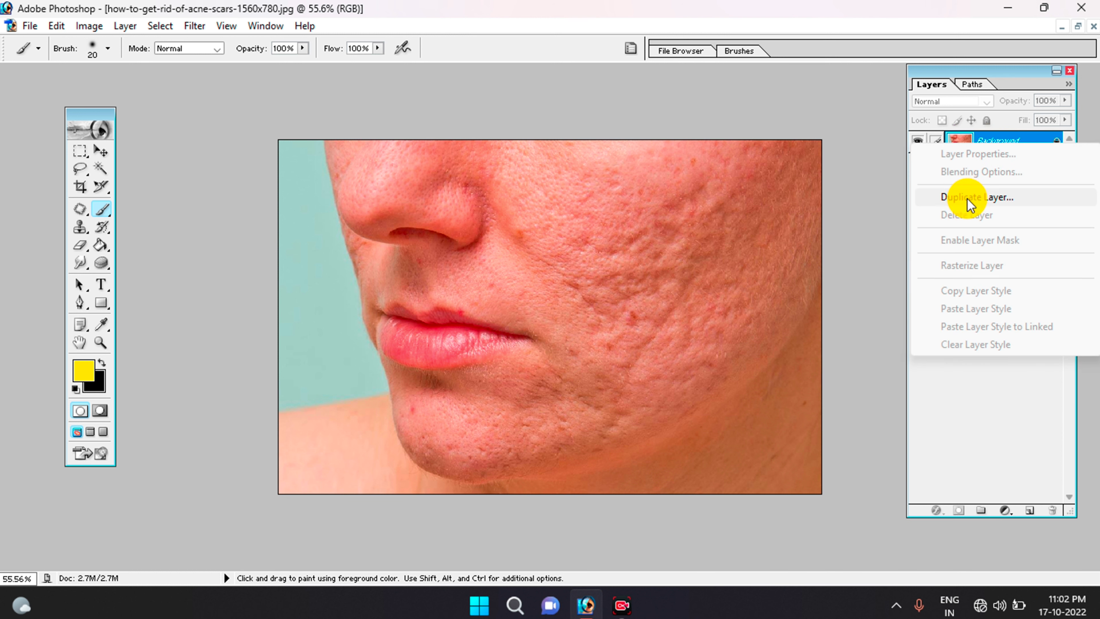
left_click(1003, 199)
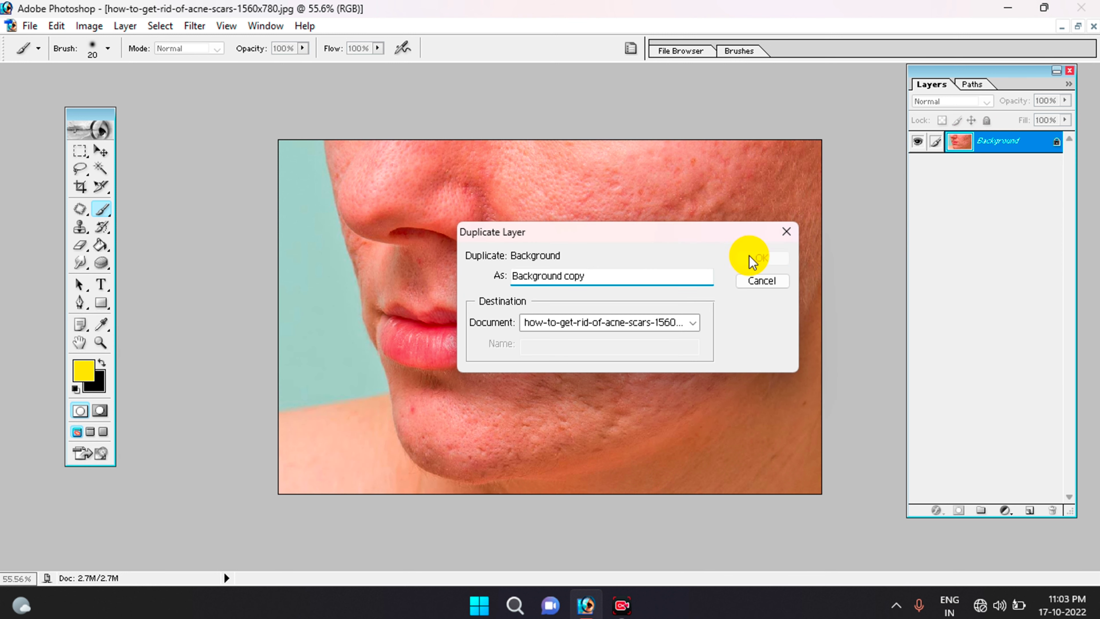
left_click(753, 260)
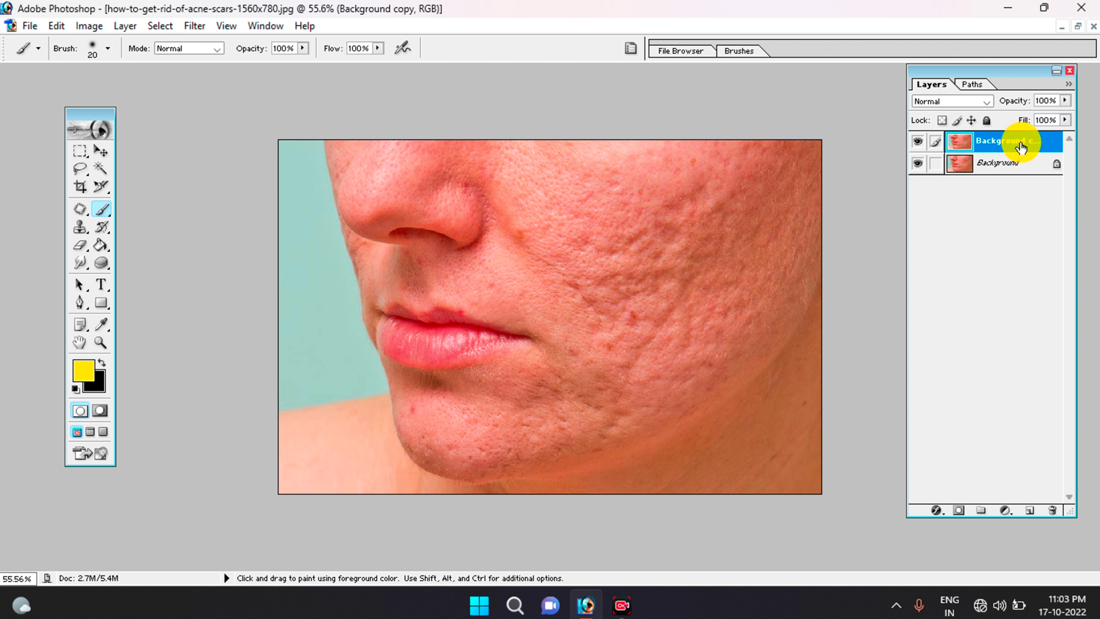
Set the Background copy layer's blend mode to Vivid Light
left_click(983, 104)
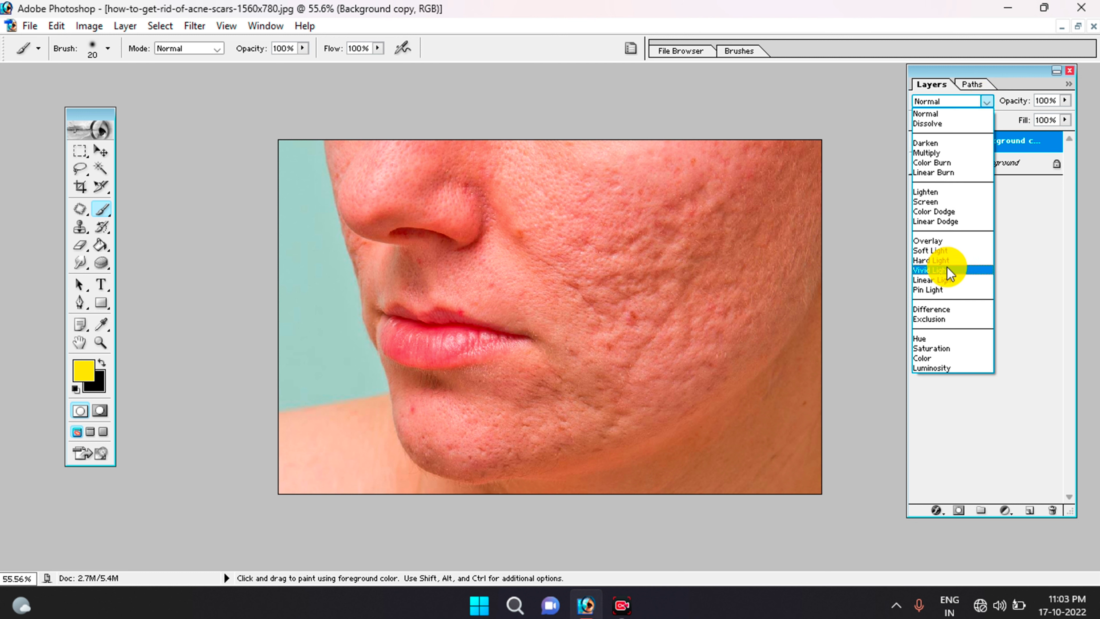
left_click(955, 271)
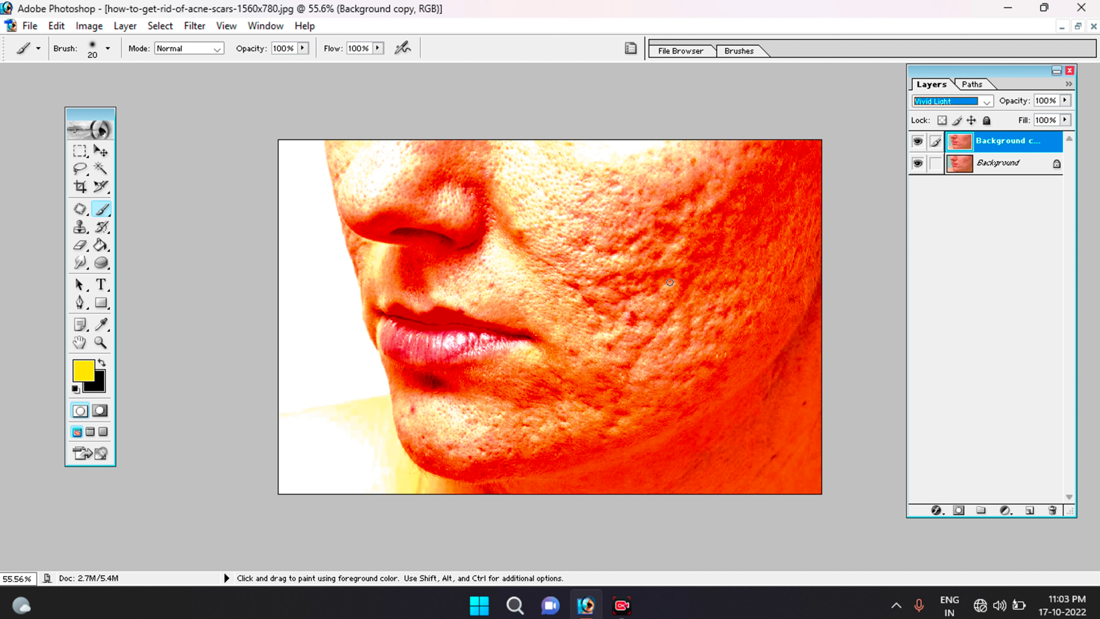
left_click(89, 25)
mouse_move(128, 69)
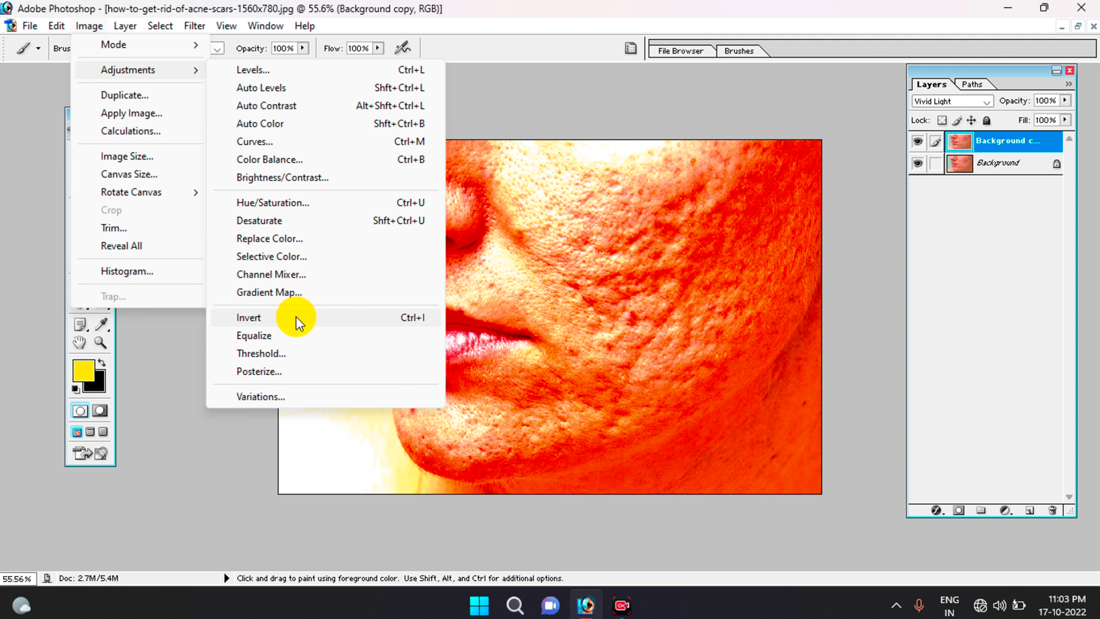
Invert the Vivid Light copy layer so the canvas turns flat grey
left_click(309, 318)
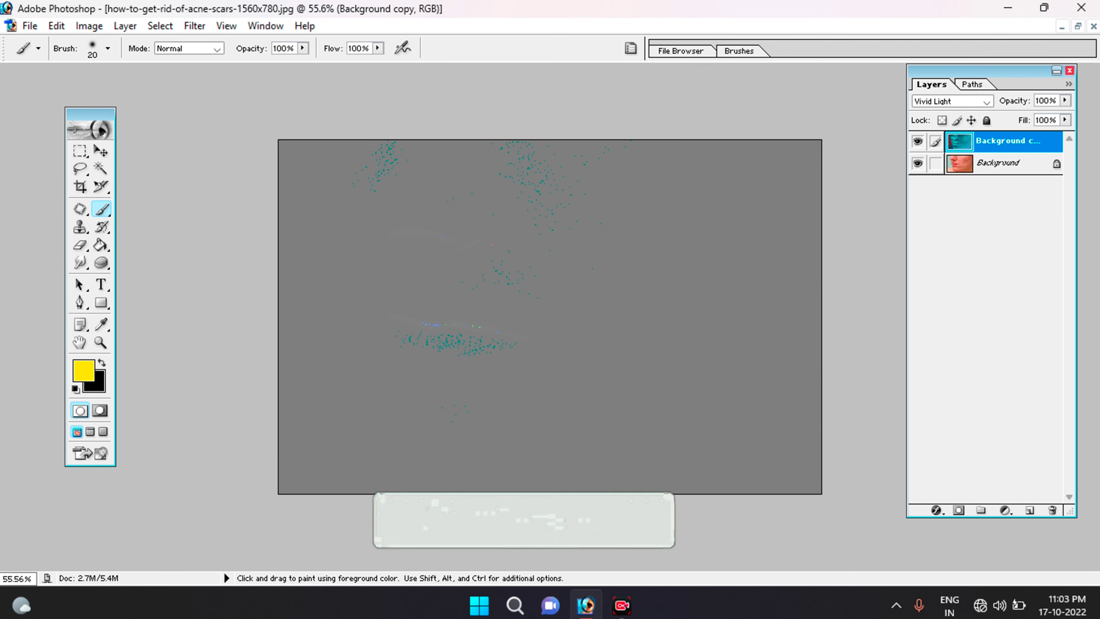
left_click(195, 26)
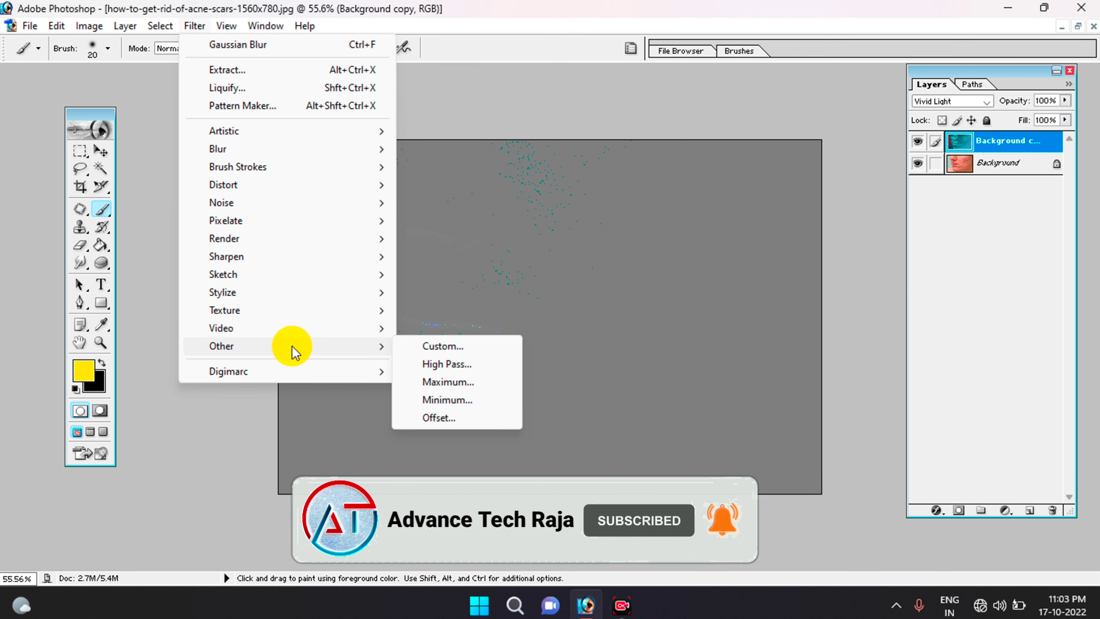
mouse_move(222, 346)
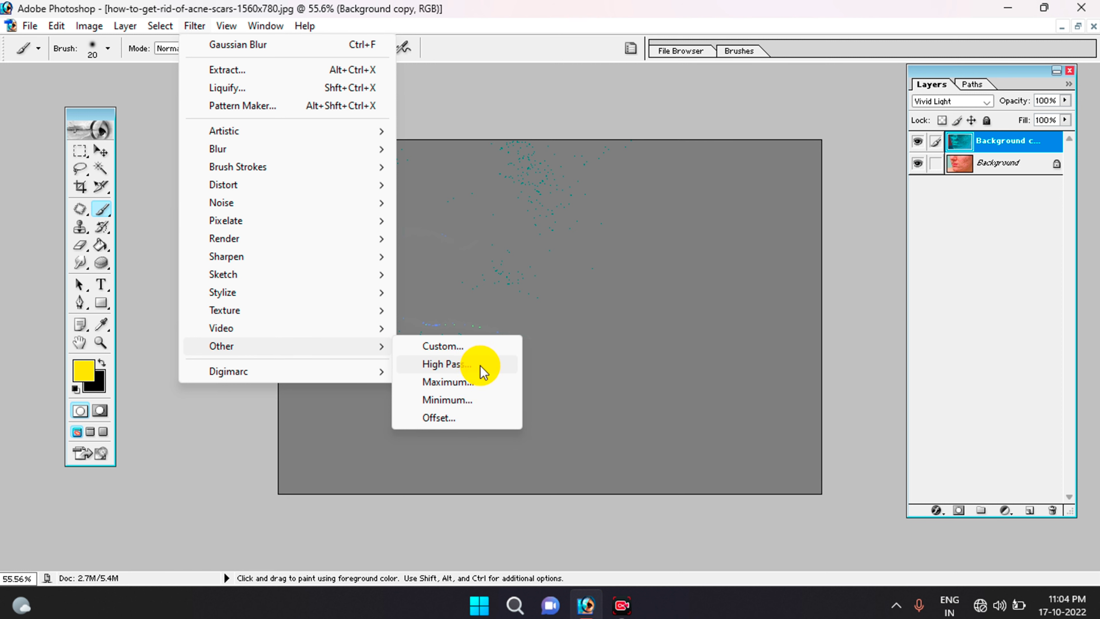
Apply a High Pass filter with a 32-pixel radius to the copy layer
left_click(482, 366)
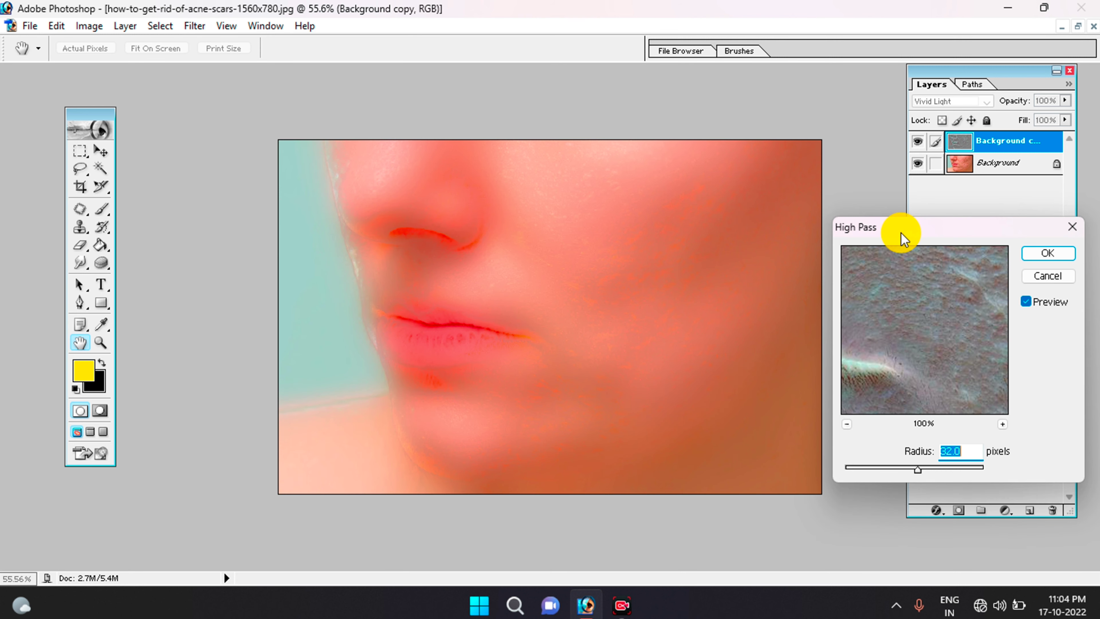
left_click_drag(902, 238, 735, 199)
left_click_drag(805, 415, 749, 419)
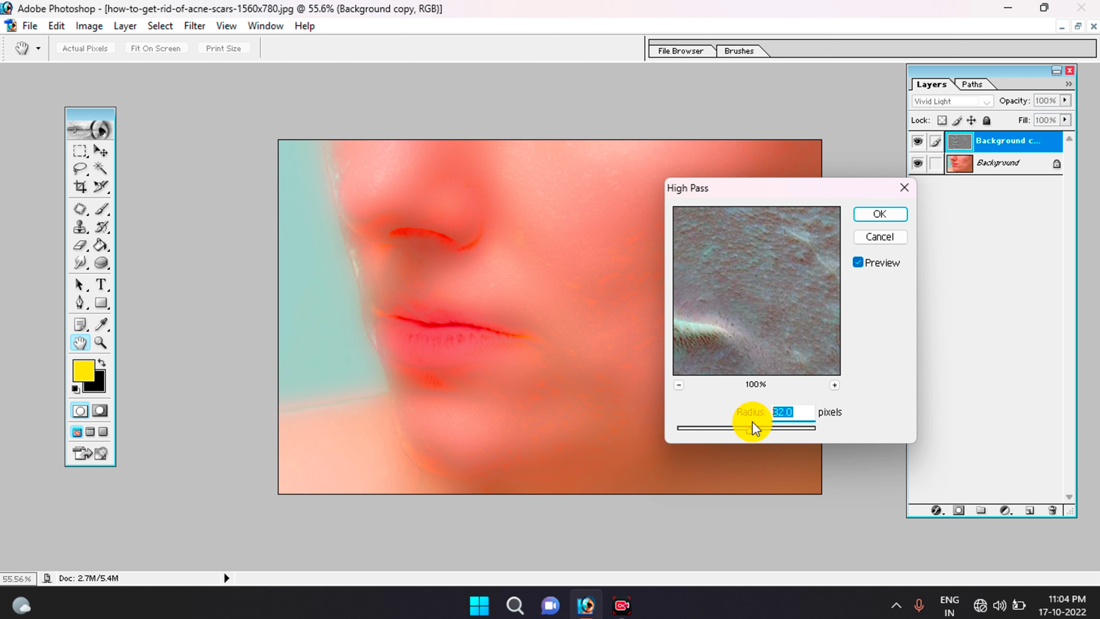
type("32")
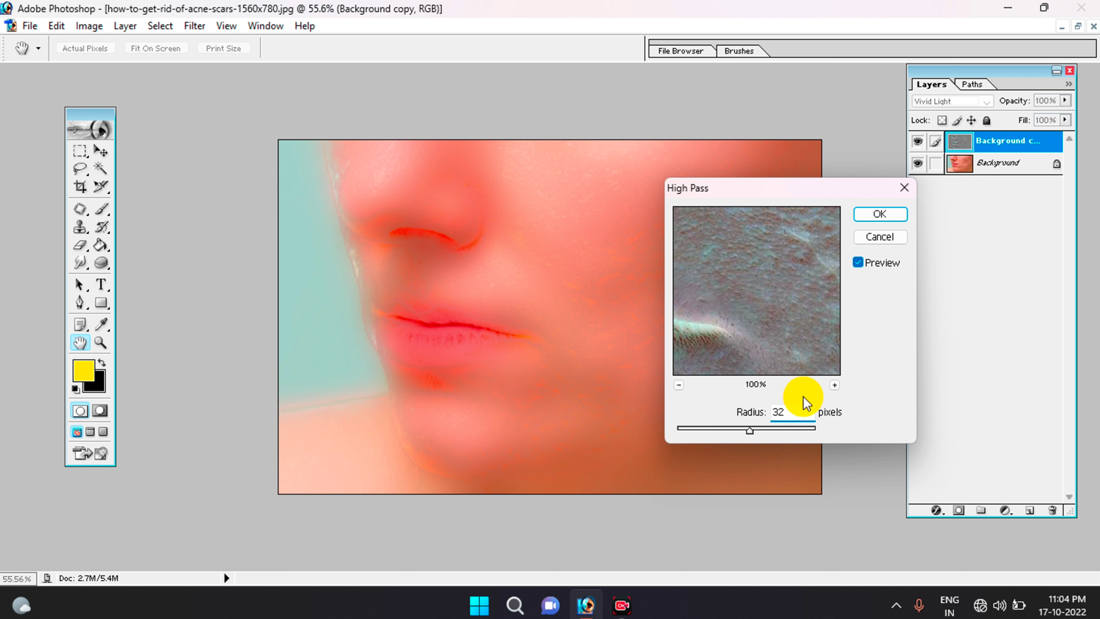
left_click(882, 219)
key("b")
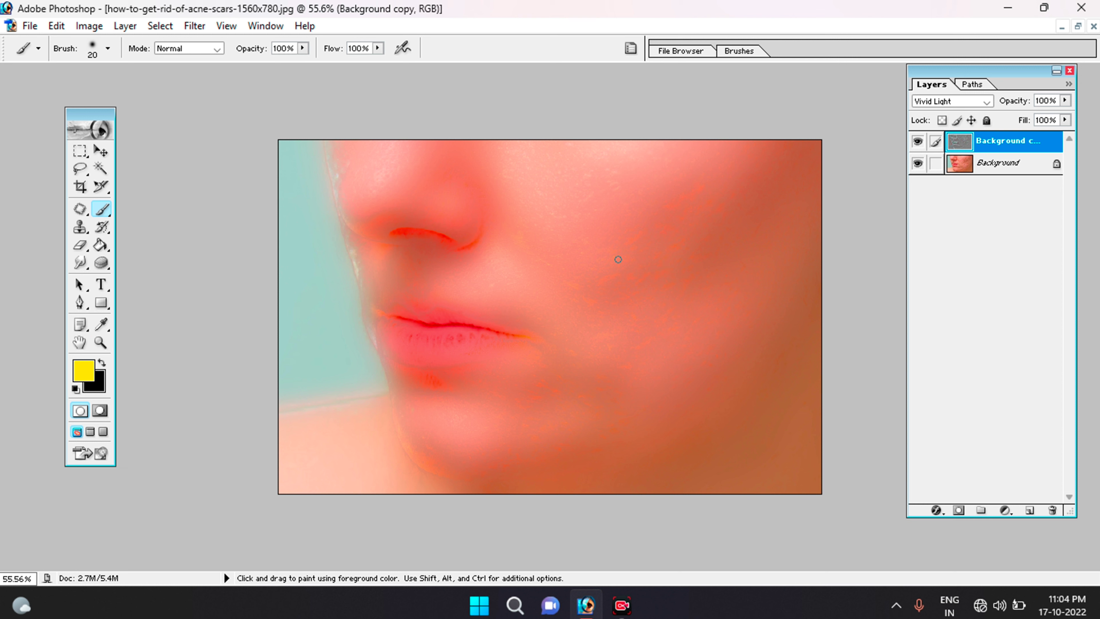
left_click(195, 26)
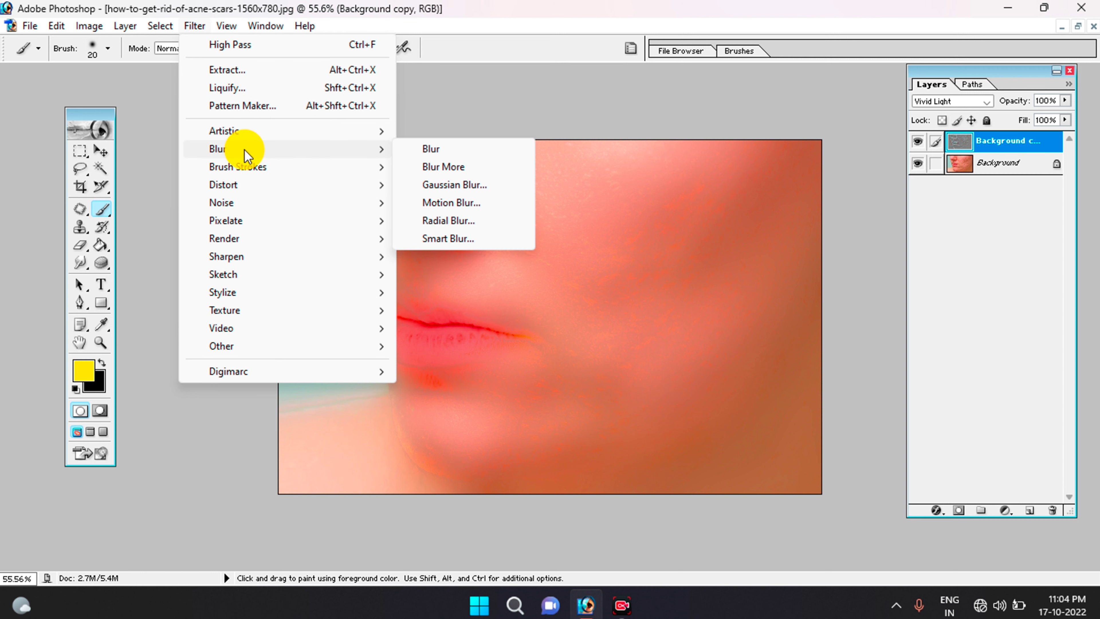
mouse_move(218, 149)
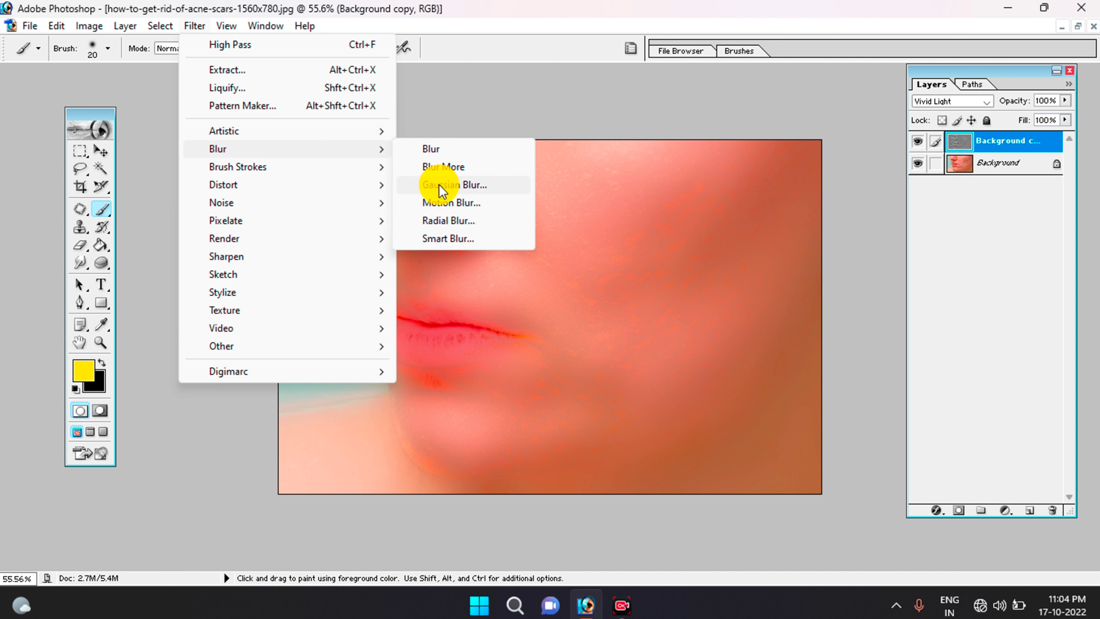
Apply a 2-pixel Gaussian Blur to the high-pass copy layer
left_click(467, 185)
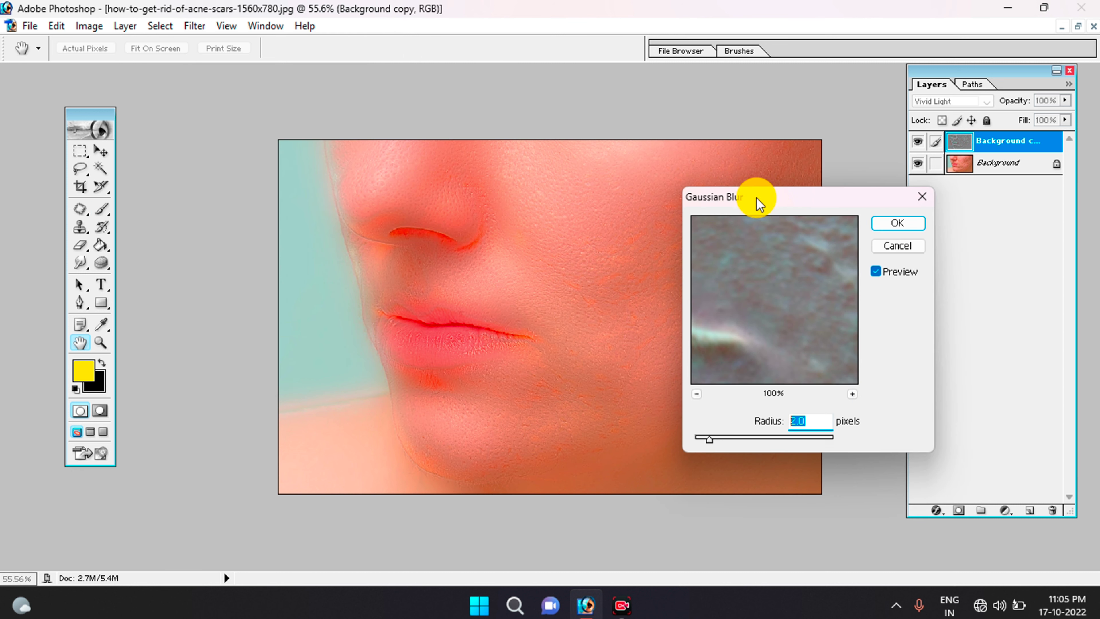
mouse_move(756, 198)
left_mouse_down()
mouse_move(818, 196)
mouse_move(762, 204)
mouse_move(739, 193)
mouse_move(775, 182)
left_mouse_up()
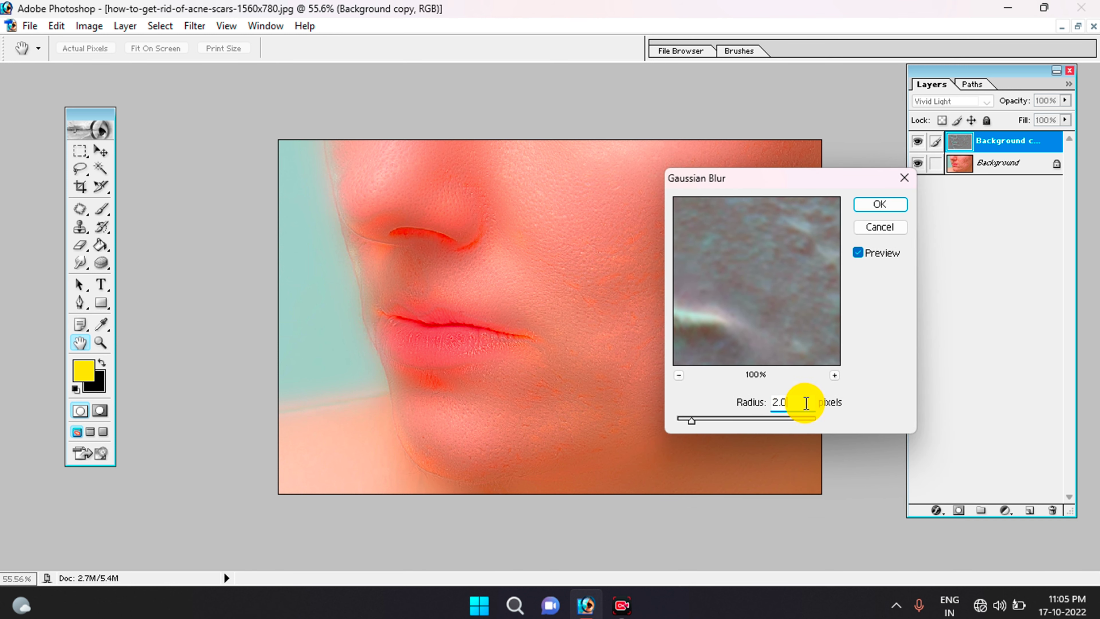
key("BackSpace")
key("BackSpace")
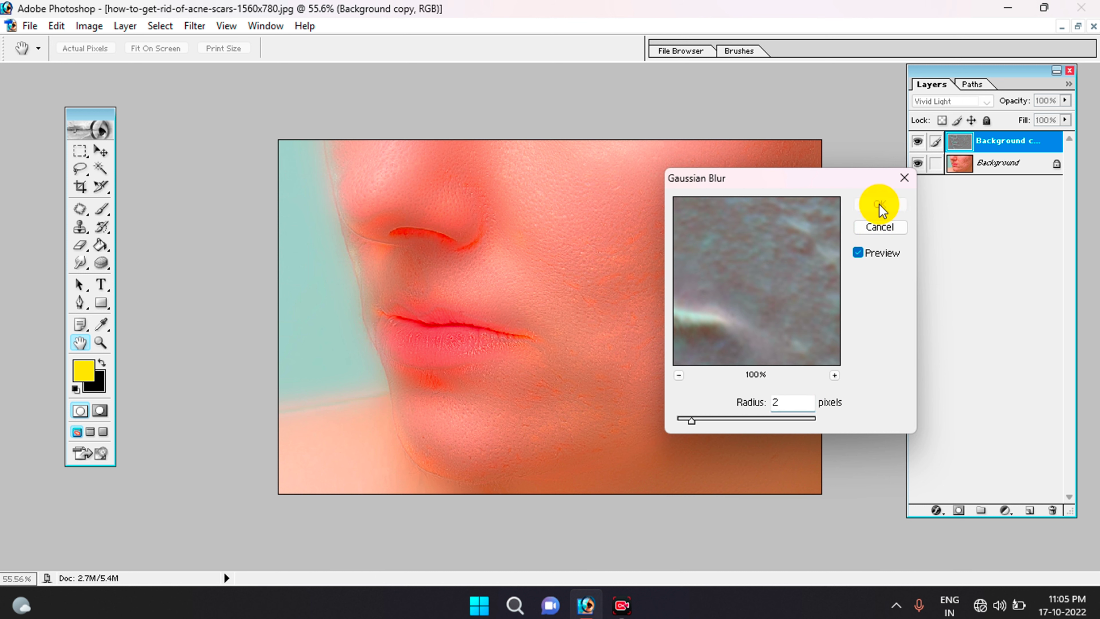
left_click(868, 202)
Add a layer mask to Background copy and invert it to black to hide the smoothing
key("b")
key("ctrl+z")
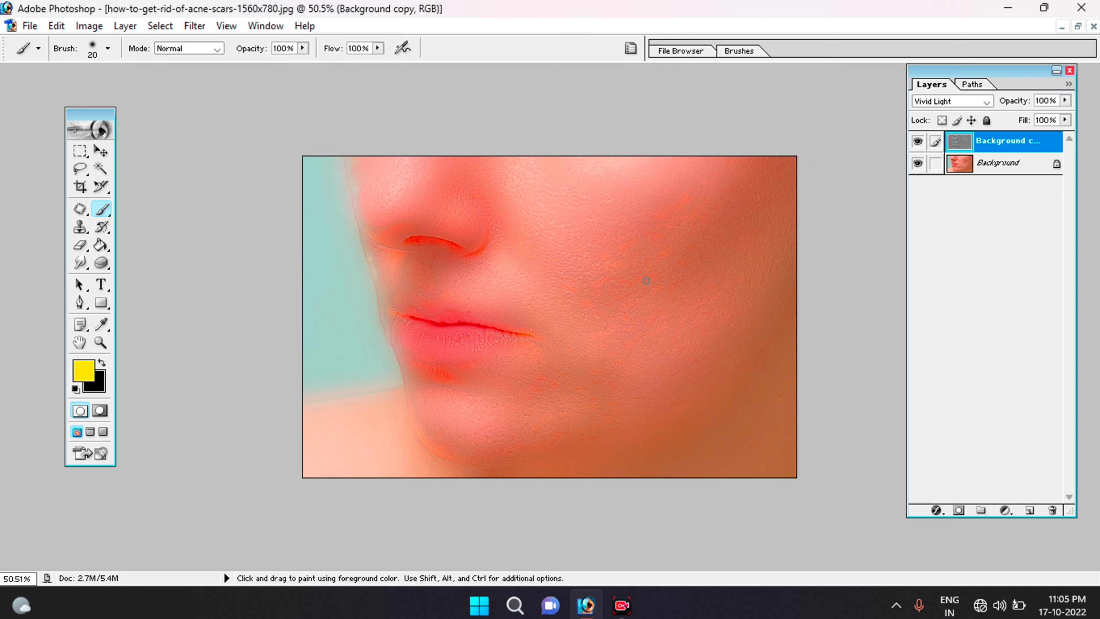
key("ctrl+z")
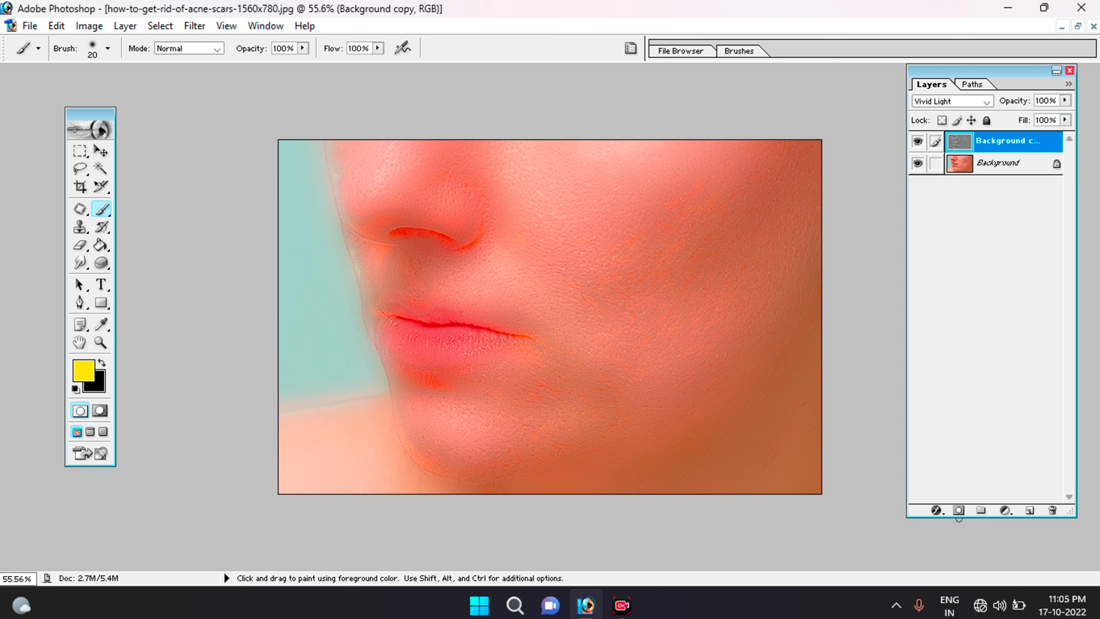
left_click(959, 511)
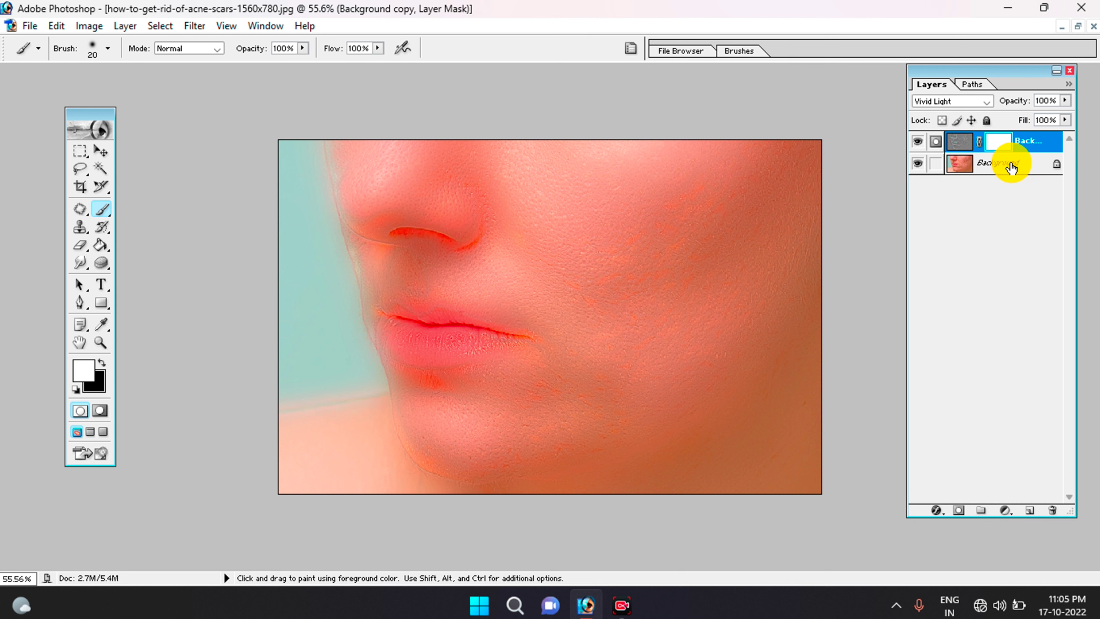
left_click(1003, 149)
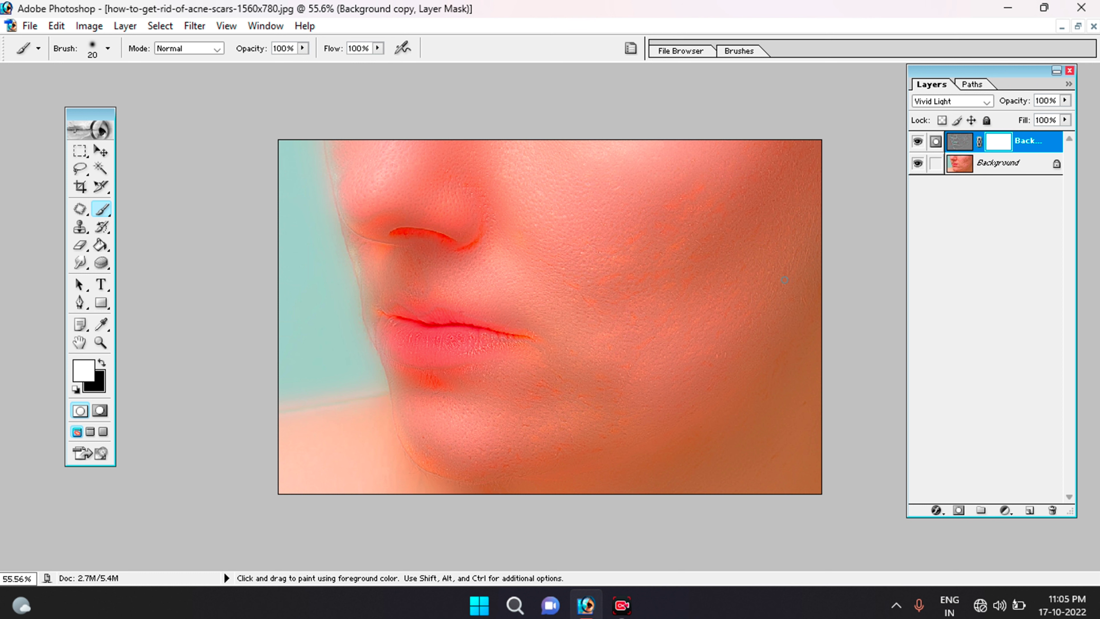
key("ctrl+i")
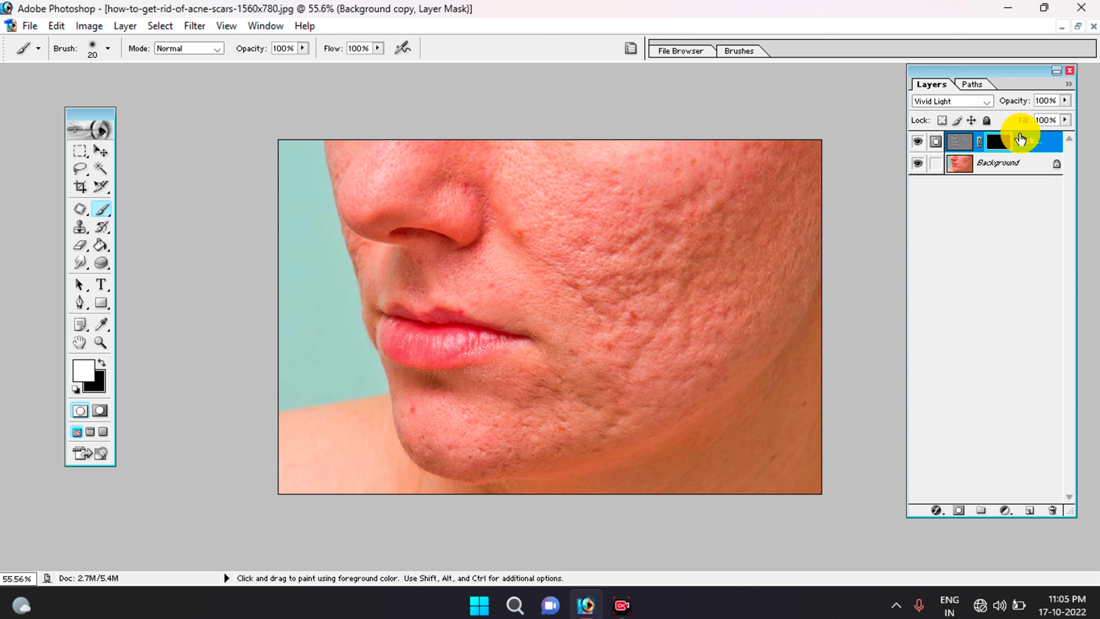
Set the foreground colour to white for painting the layer mask
left_click(1002, 146)
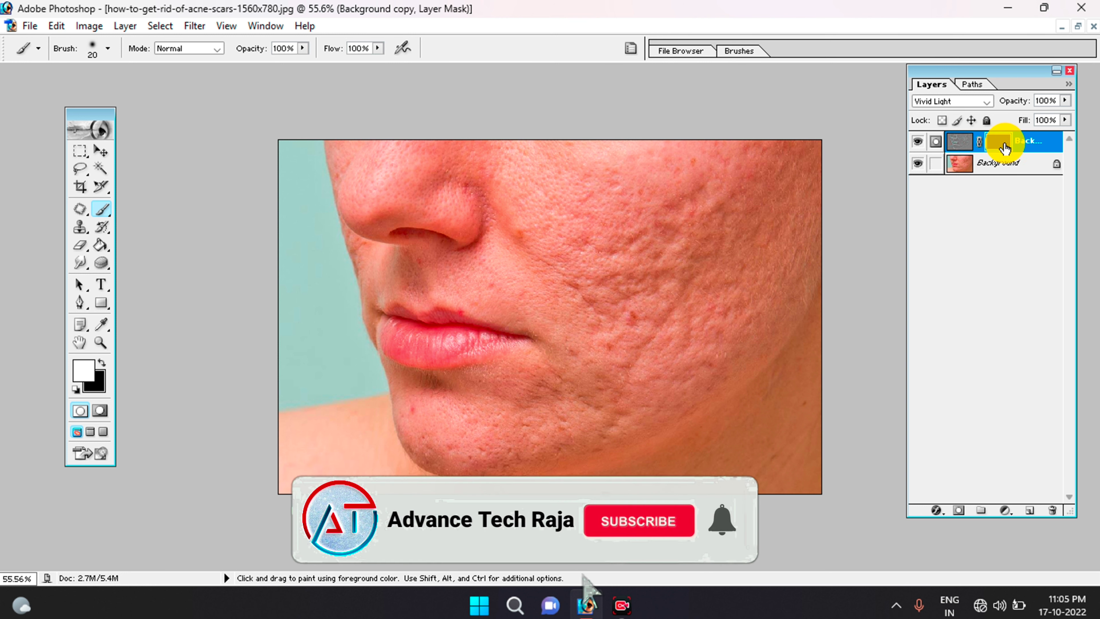
left_click(81, 390)
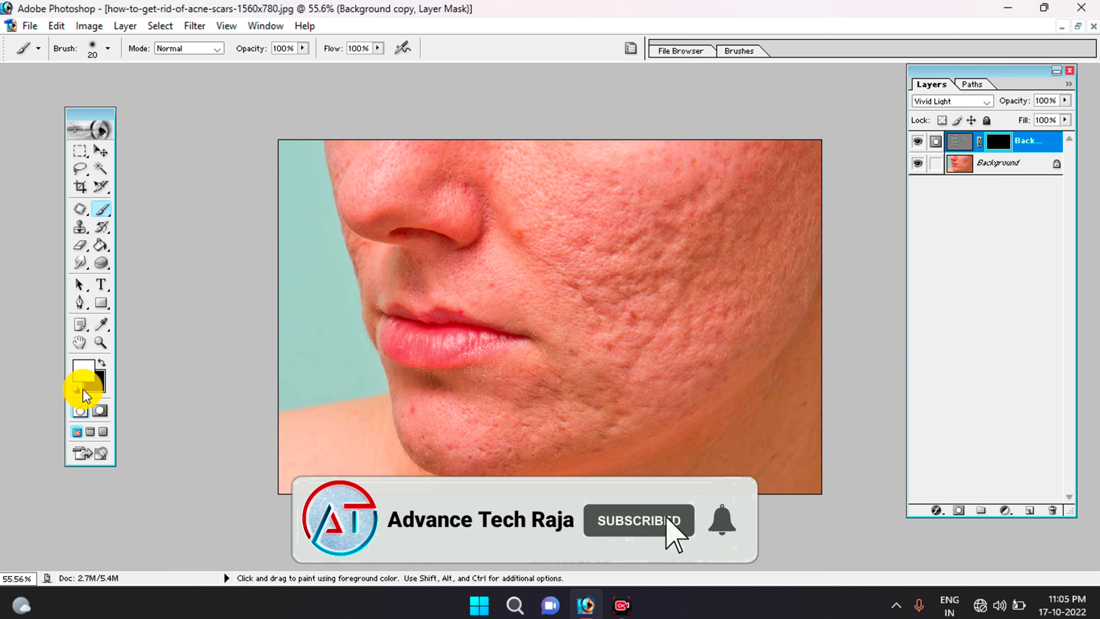
left_click(85, 373)
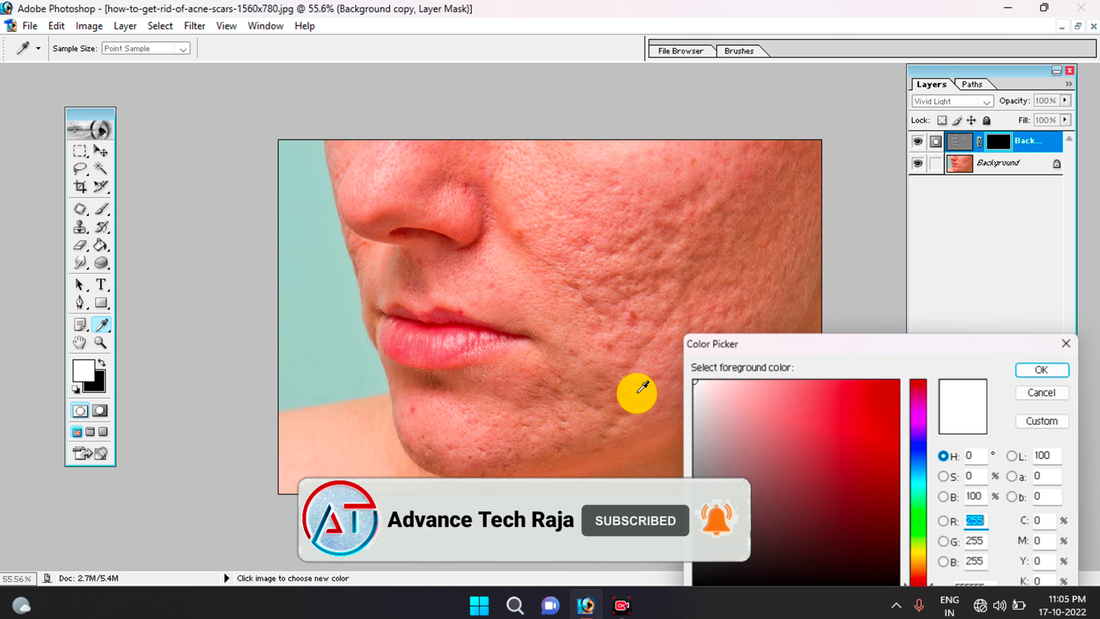
left_click(1042, 370)
Select the Brush tool with the soft 300 px preset
key("b")
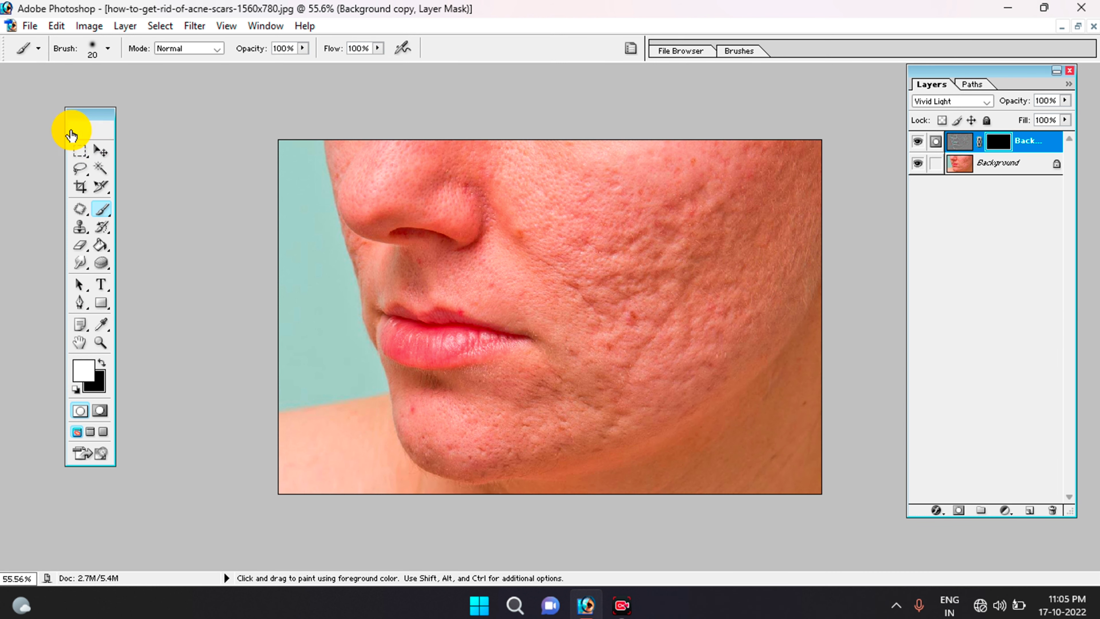
left_click_drag(86, 114, 27, 73)
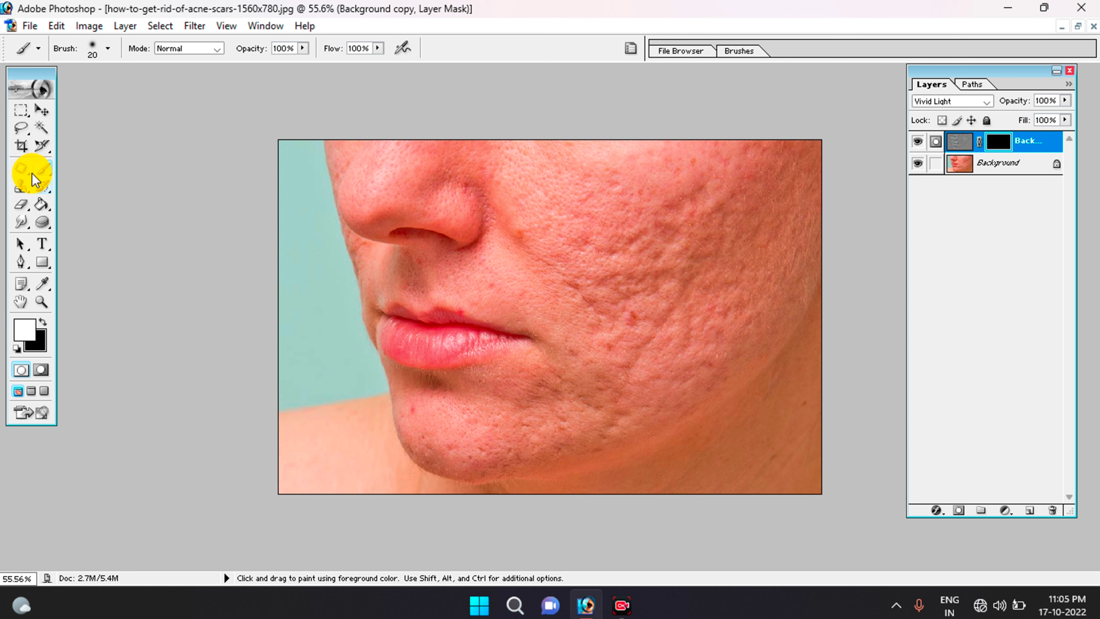
right_click(560, 230)
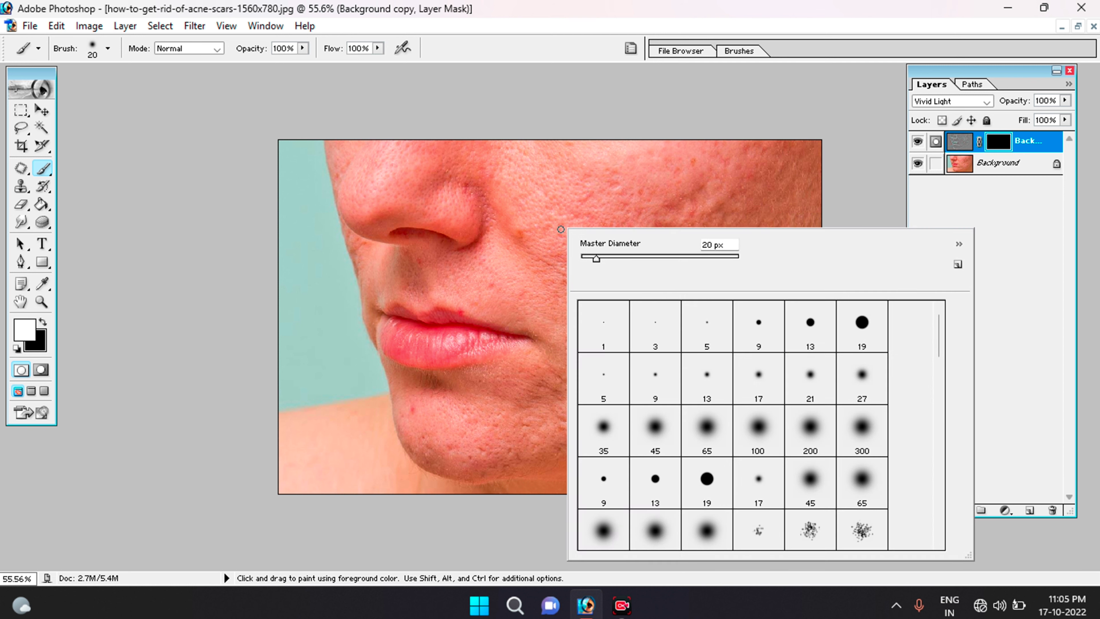
left_click(866, 433)
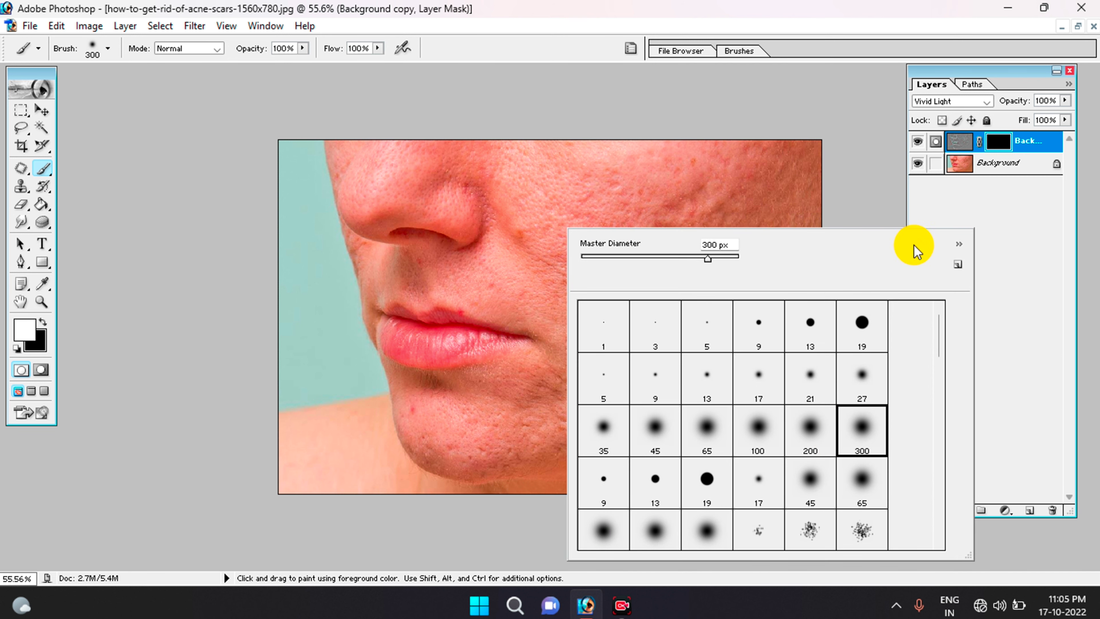
left_click(731, 141)
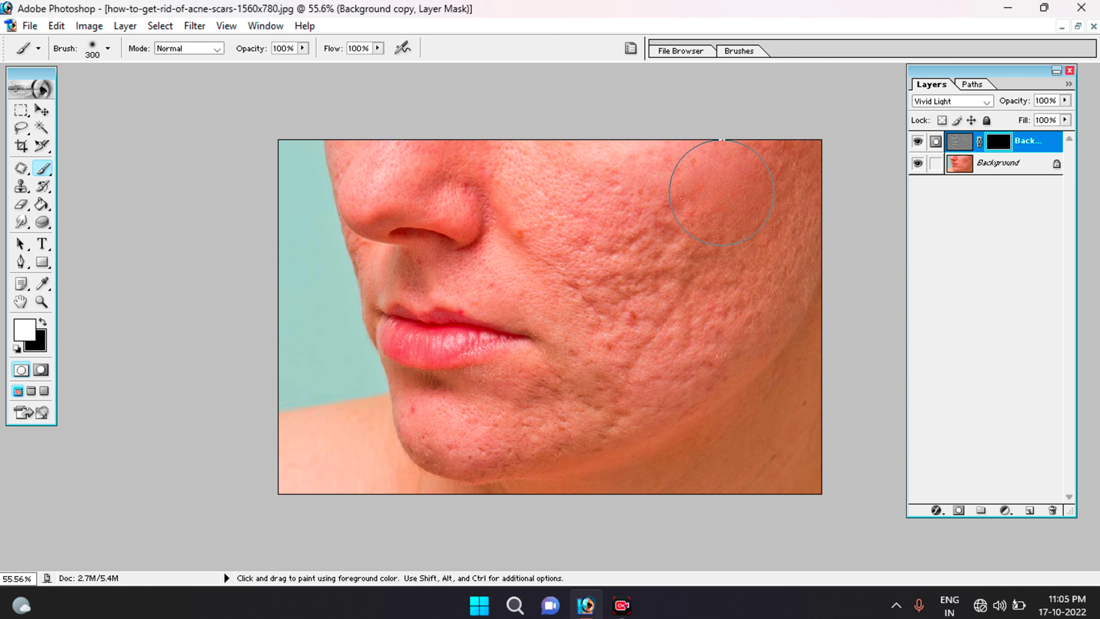
Paint white on the mask over the cheek and, with a smaller brush, the chin
left_click_drag(721, 192, 730, 184)
mouse_move(663, 187)
left_mouse_down()
mouse_move(609, 159)
mouse_move(579, 285)
mouse_move(651, 308)
mouse_move(693, 299)
mouse_move(768, 178)
left_mouse_up()
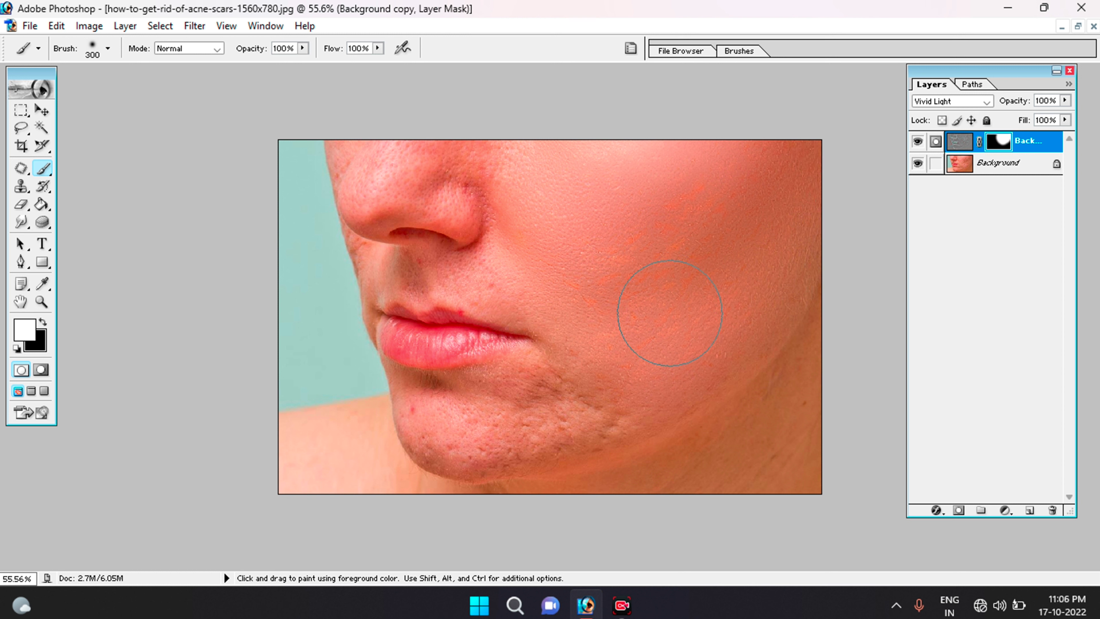
key("bracketleft")
key("bracketleft")
key("bracketleft")
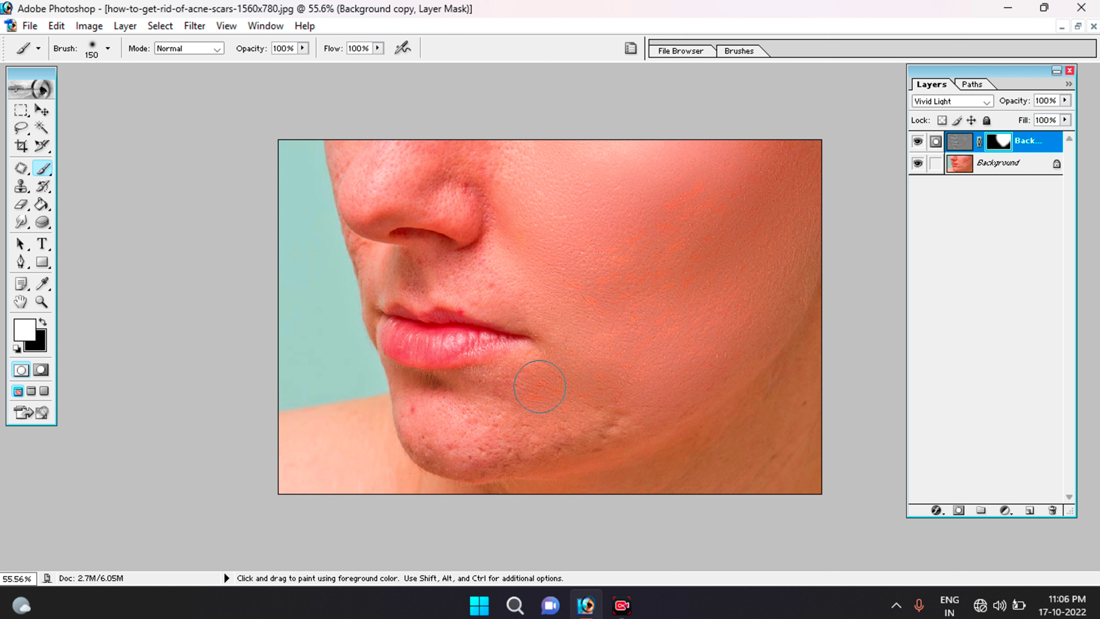
mouse_move(544, 451)
left_mouse_down()
mouse_move(437, 418)
mouse_move(532, 437)
mouse_move(607, 432)
left_mouse_up()
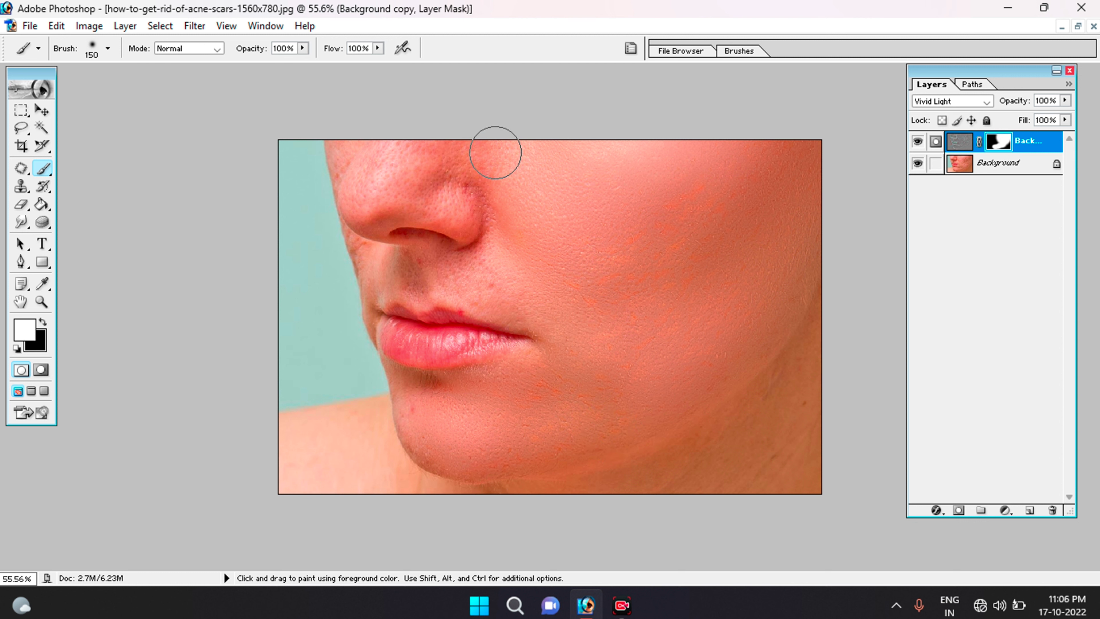
Paint beside and along the nose down to the upper lip, then enlarge the brush to 200 px
left_click_drag(496, 152, 518, 250)
key("bracketleft")
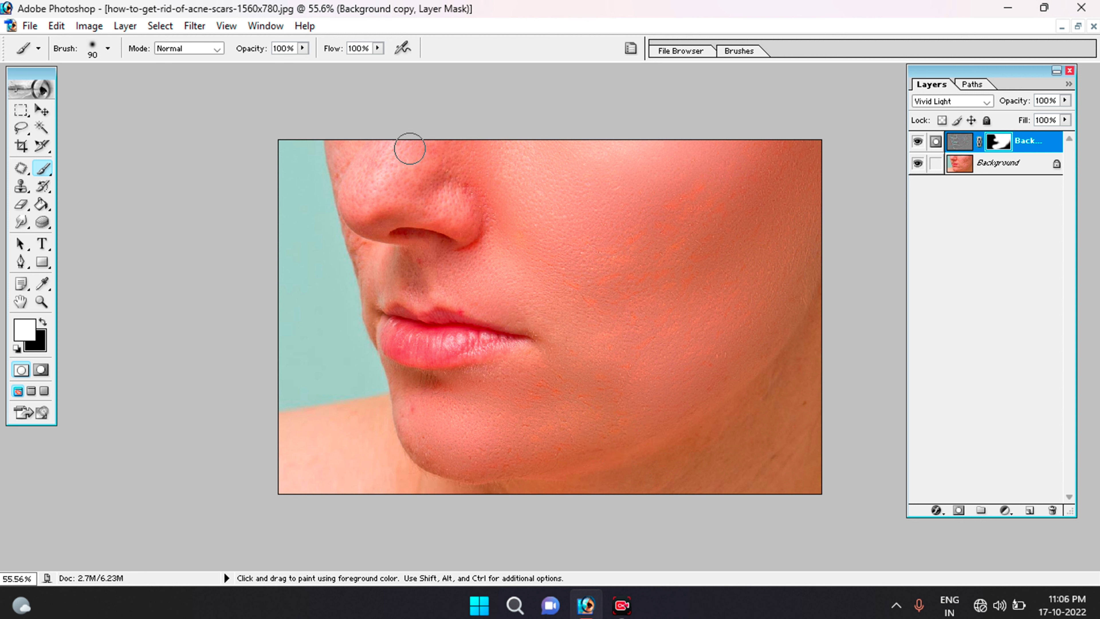
mouse_move(410, 149)
left_mouse_down()
mouse_move(360, 176)
mouse_move(412, 184)
mouse_move(444, 204)
left_mouse_up()
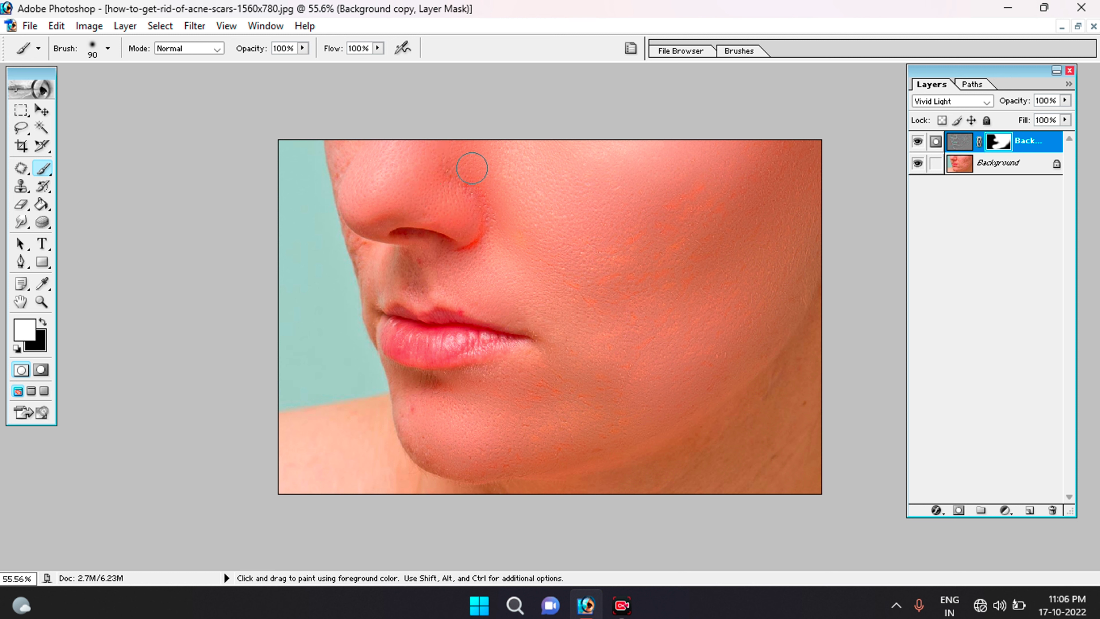
left_click_drag(410, 273, 416, 299)
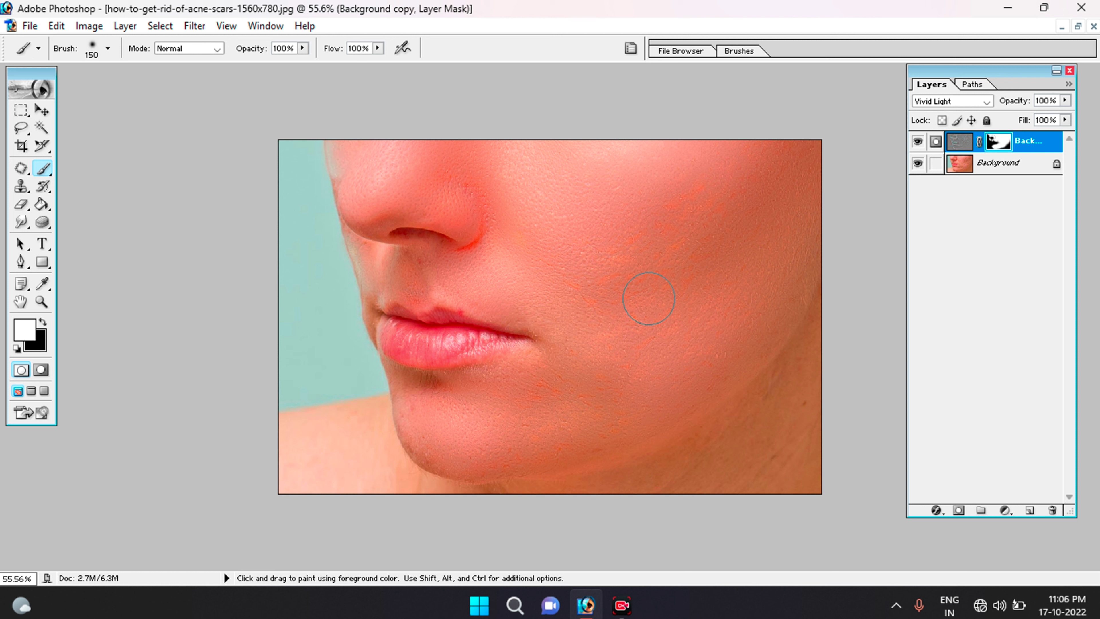
key("bracketright")
key("bracketright")
scroll(673, 336, "down", 2)
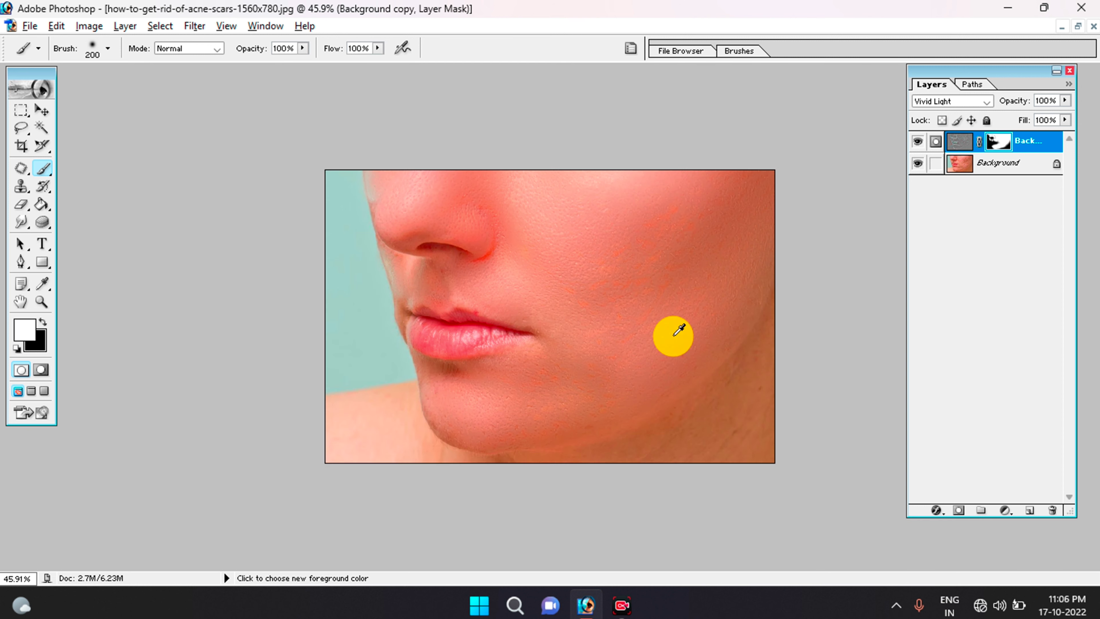
scroll(563, 299, "up", 2)
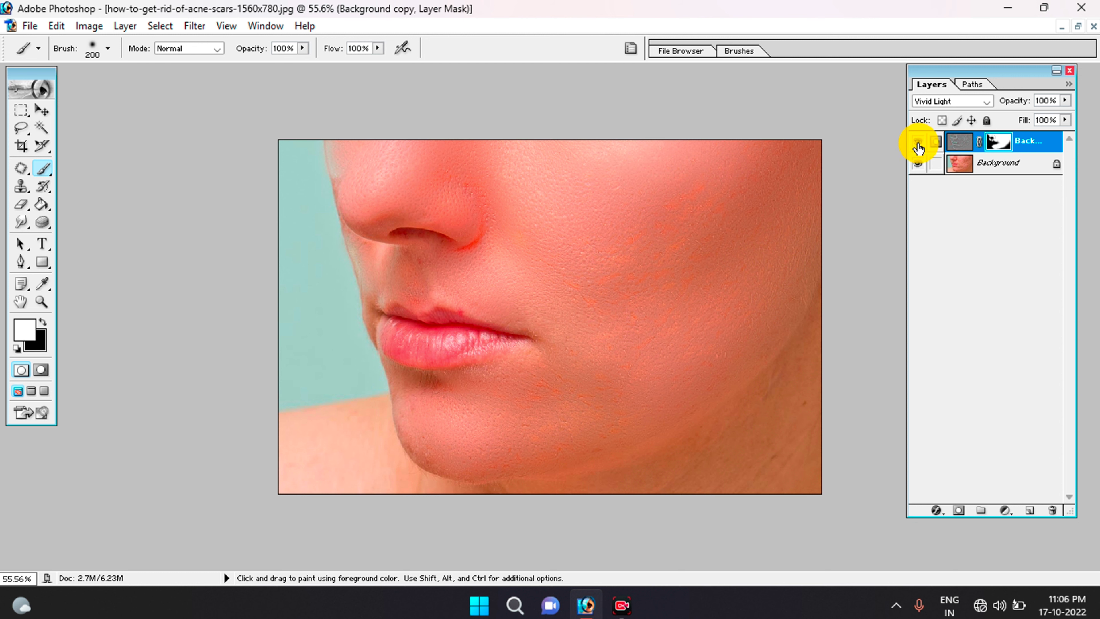
left_click(918, 142)
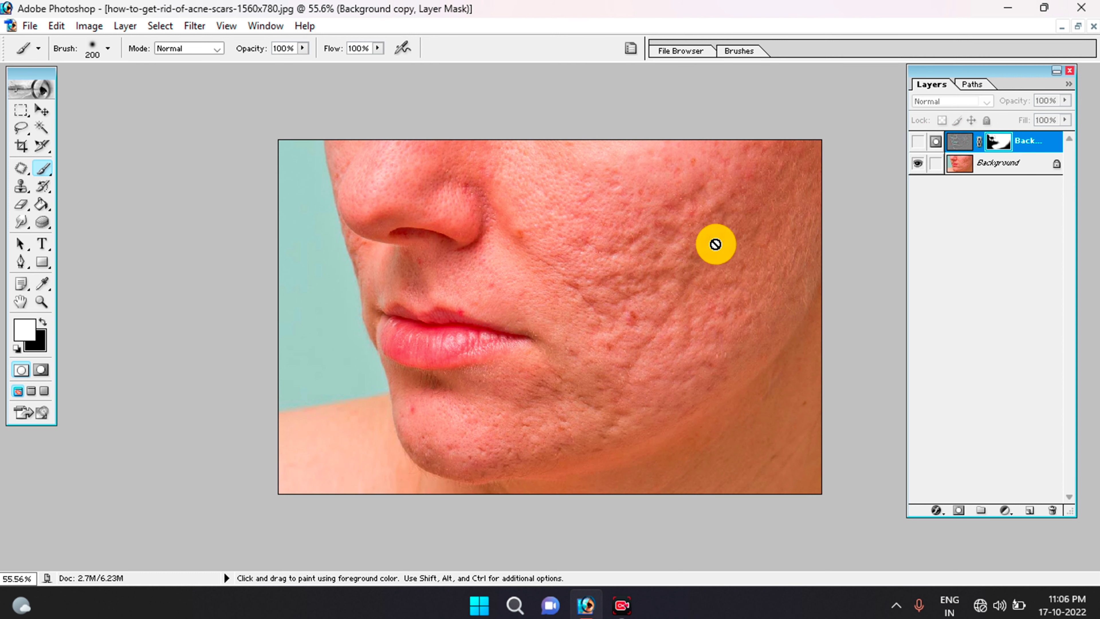
left_click(918, 142)
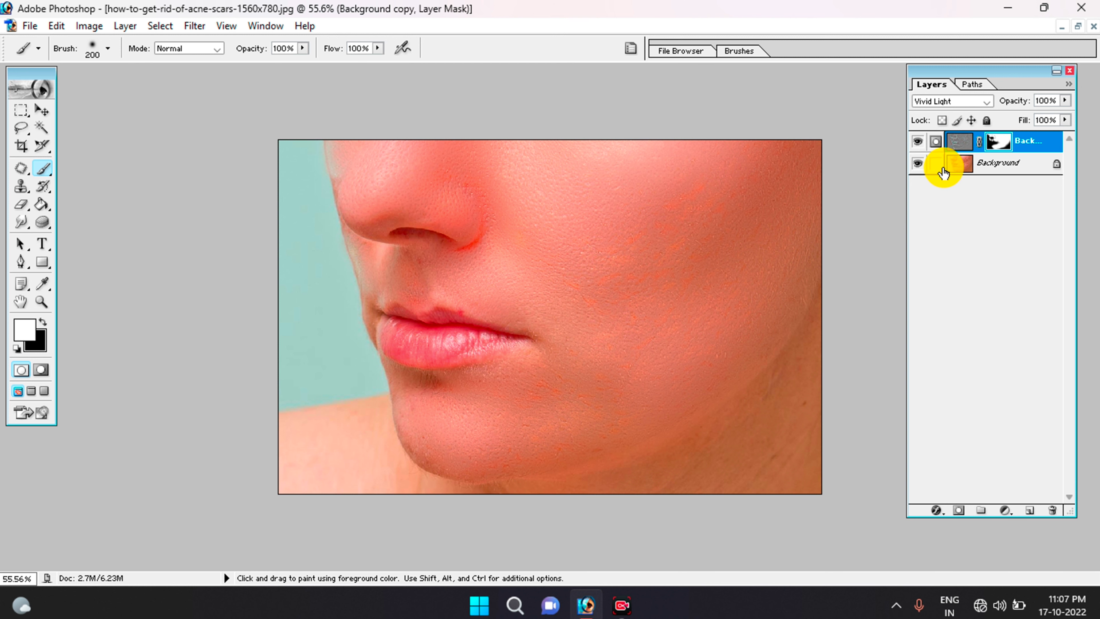
left_click(918, 141)
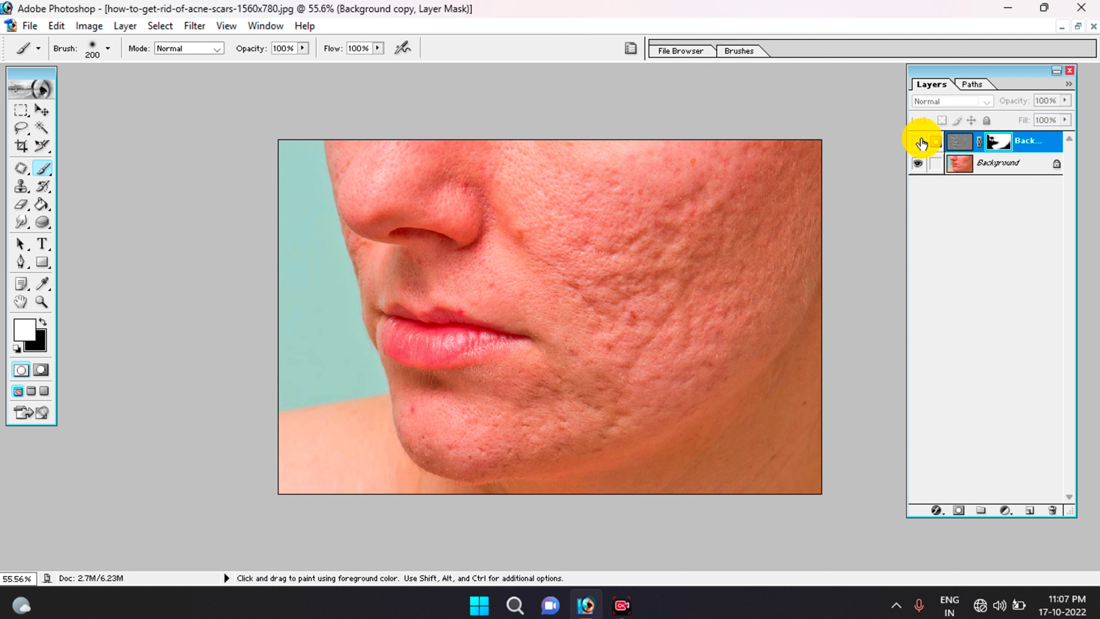
left_click(917, 141)
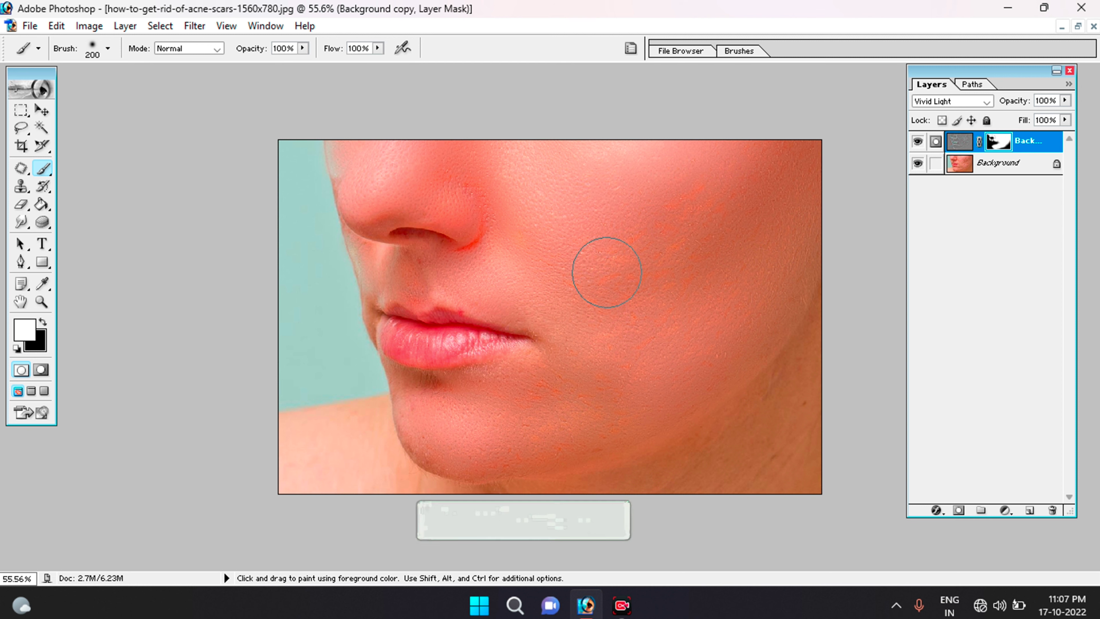